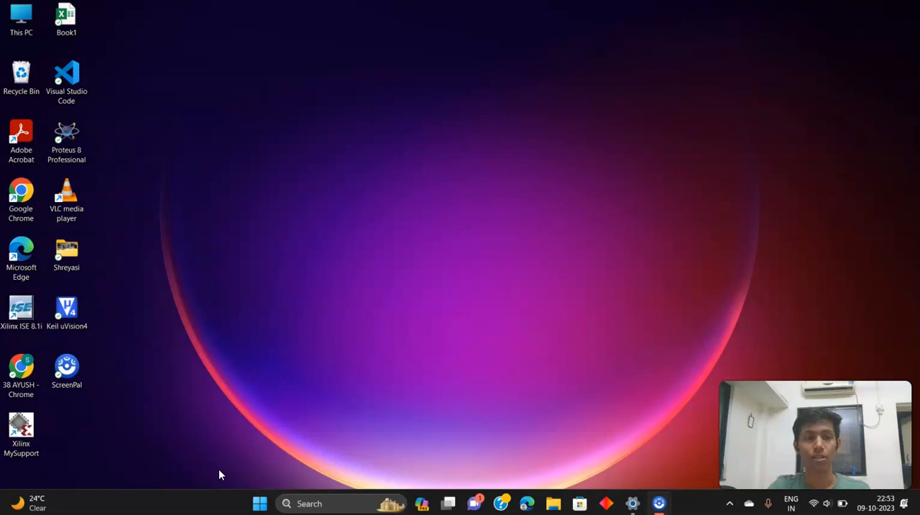
Open Google Chrome, search for "amazon web services (aws)" and open the AWS Free Tier page from the results
{"action": "double_click", "coordinate": [34, 376]}
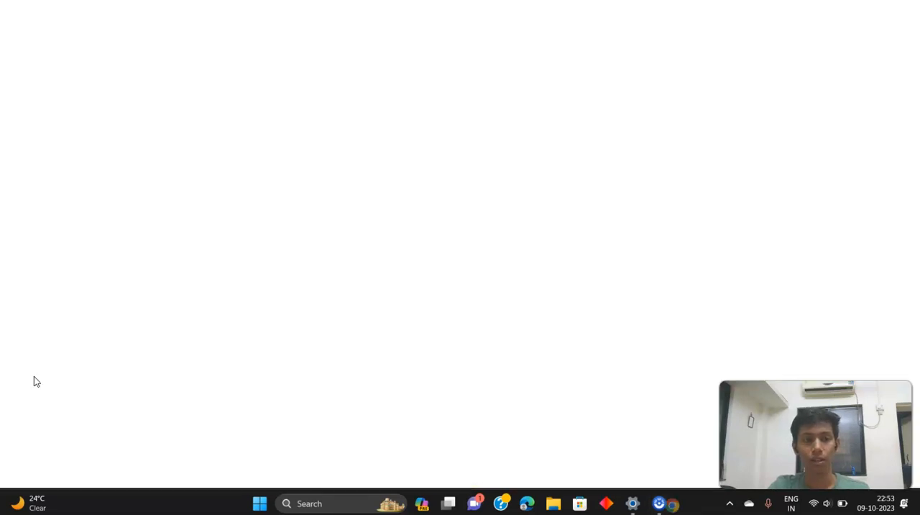
{"action": "left_click", "coordinate": [176, 31]}
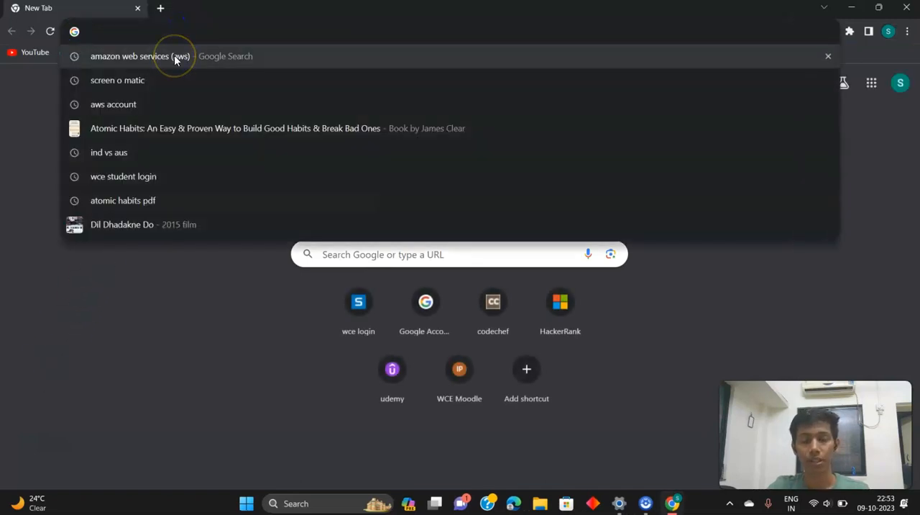
{"action": "left_click", "coordinate": [174, 57]}
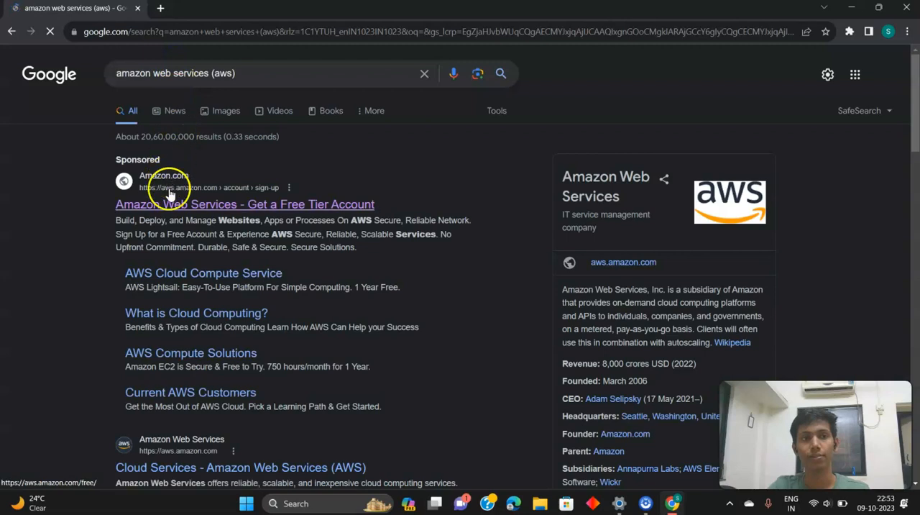
{"action": "left_click", "coordinate": [171, 206]}
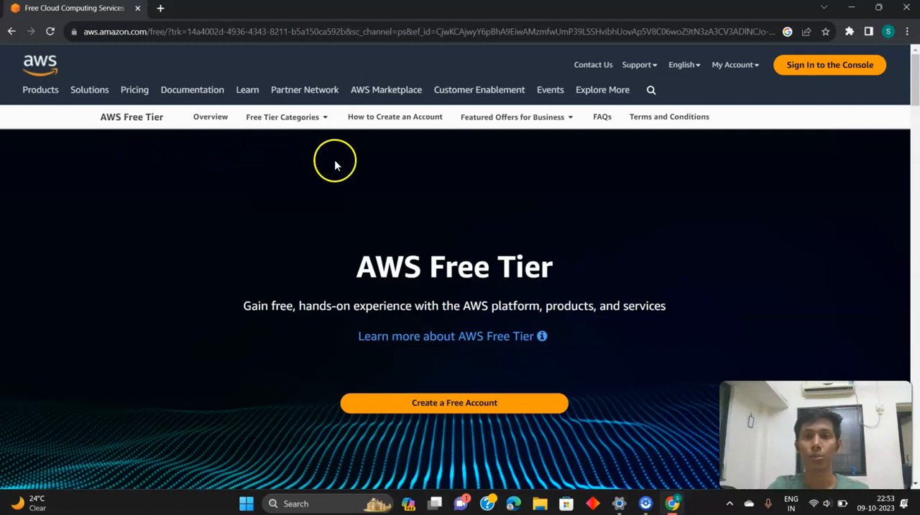
Sign in to the AWS console, open the EC2 dashboard and check the list of available regions
{"action": "left_click", "coordinate": [803, 71]}
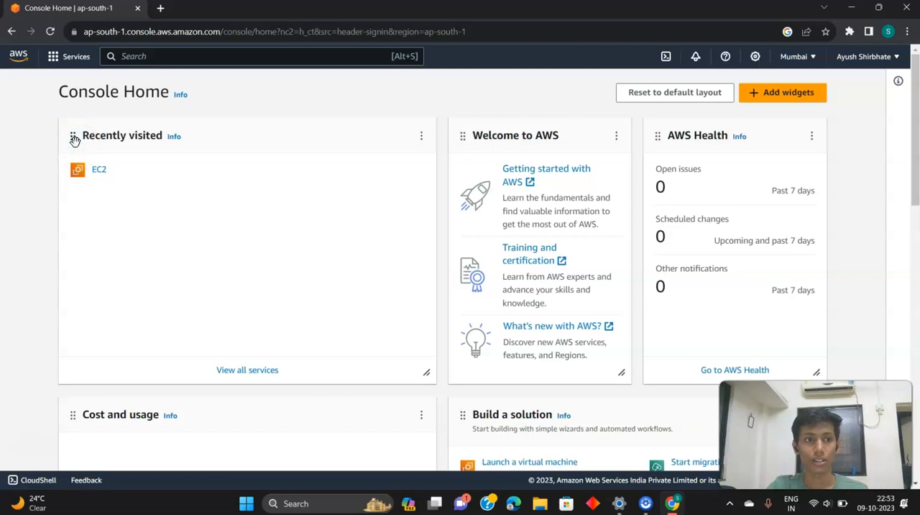
{"action": "left_click", "coordinate": [97, 171]}
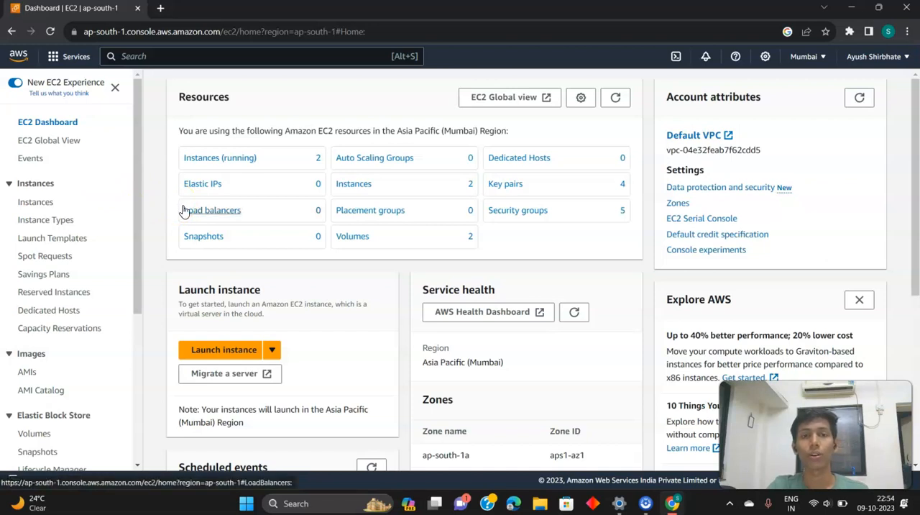
{"action": "left_click", "coordinate": [802, 57]}
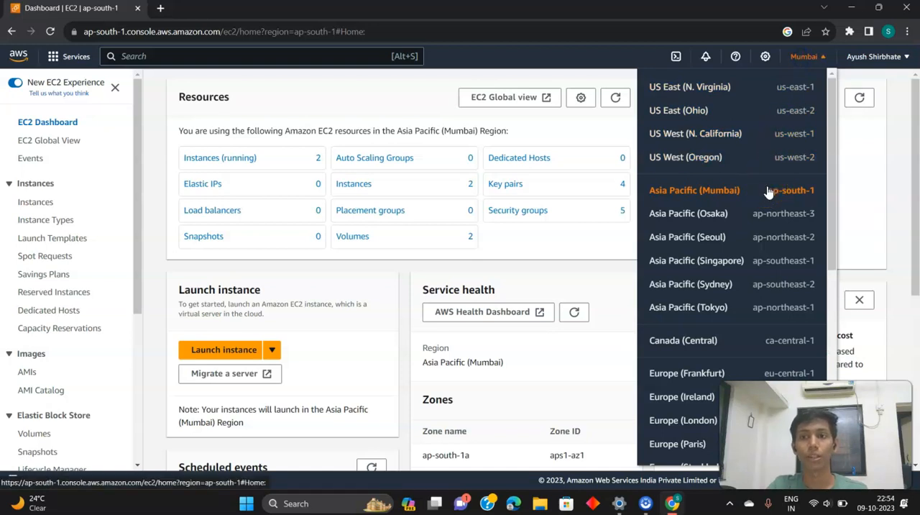
{"action": "left_click", "coordinate": [858, 179]}
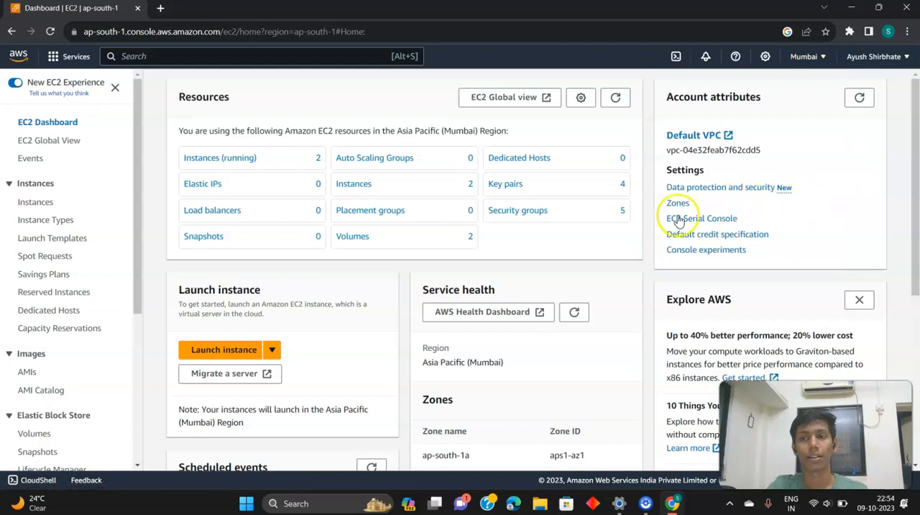
Start launching a new EC2 instance and name it cloudtutorial
{"action": "scroll", "coordinate": [390, 232], "scroll_direction": "down", "scroll_amount": 1}
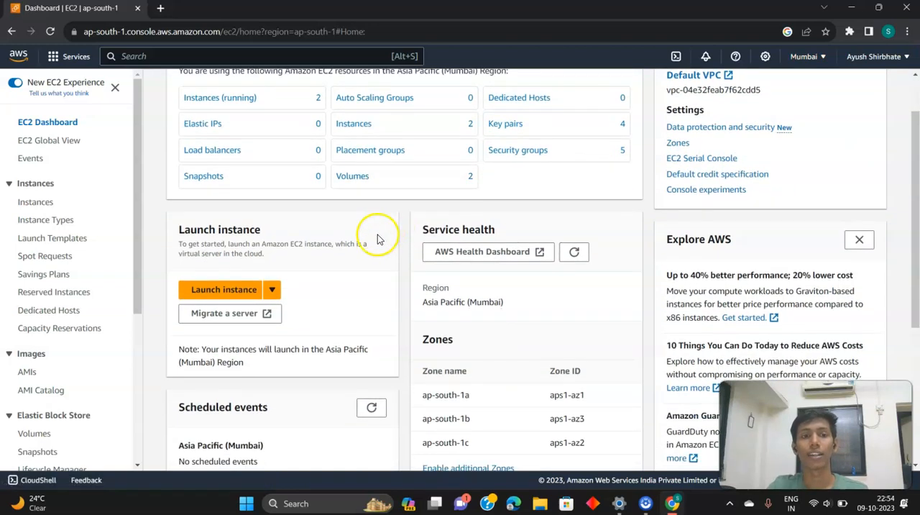
{"action": "left_click", "coordinate": [243, 291]}
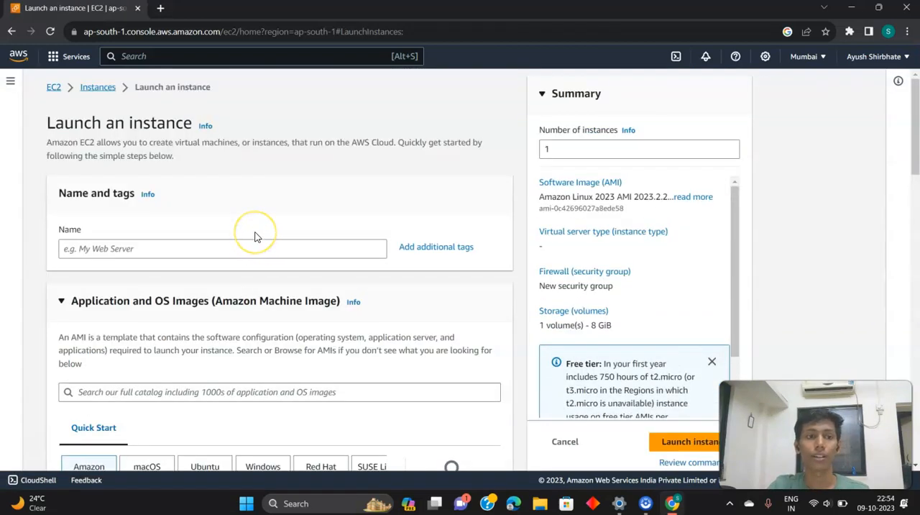
{"action": "left_click", "coordinate": [255, 244]}
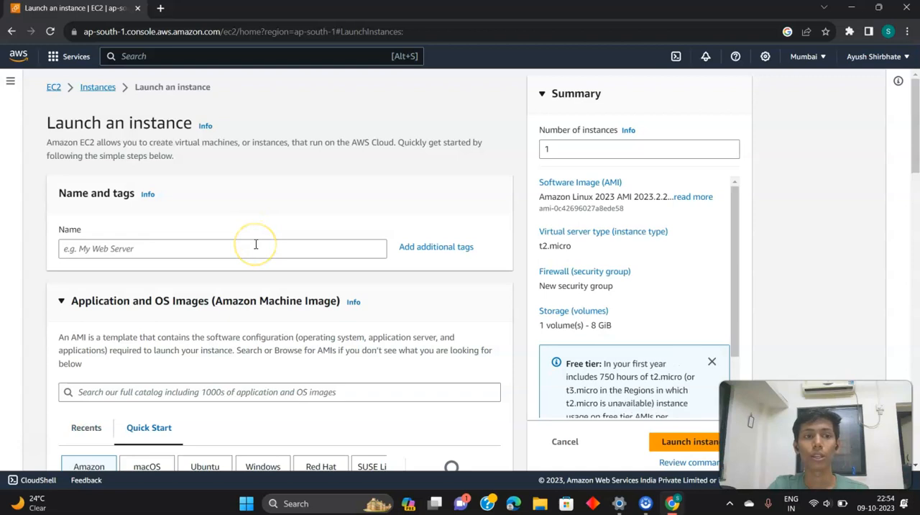
{"action": "left_click", "coordinate": [255, 244]}
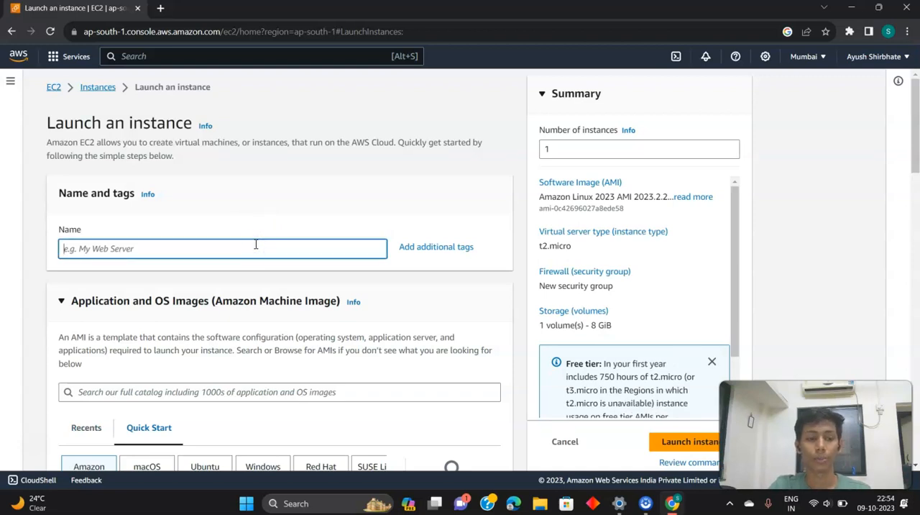
{"action": "type", "text": "cloud"}
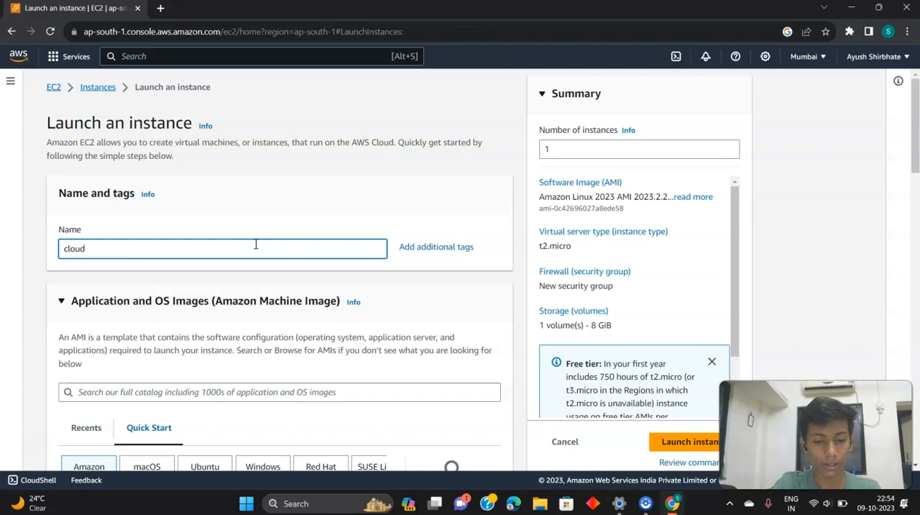
{"action": "type", "text": "tutorial"}
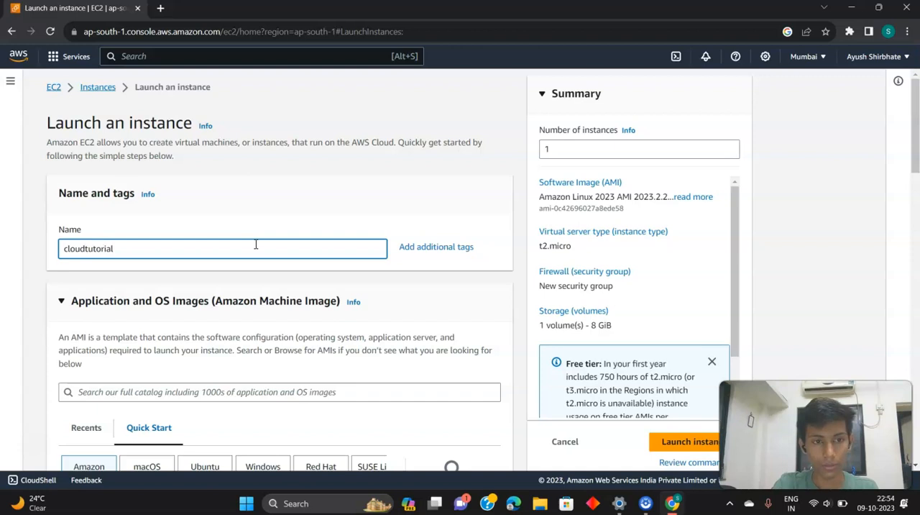
Choose Windows as the operating system image for the instance
{"action": "scroll", "coordinate": [253, 291], "scroll_direction": "down", "scroll_amount": 3}
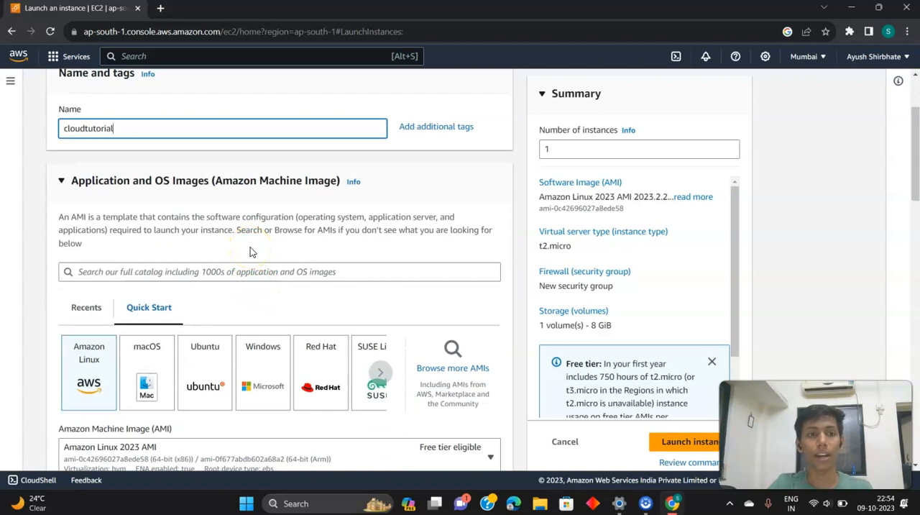
{"action": "left_click", "coordinate": [257, 350]}
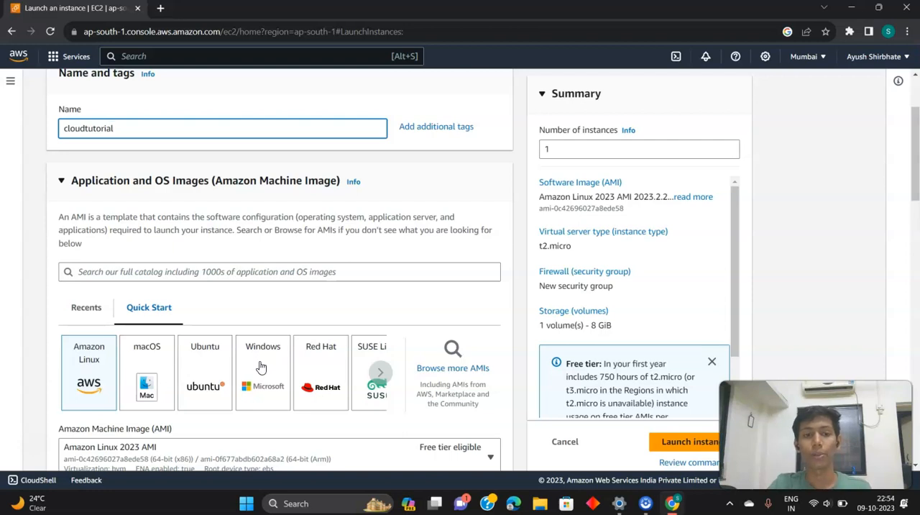
{"action": "left_click", "coordinate": [261, 367]}
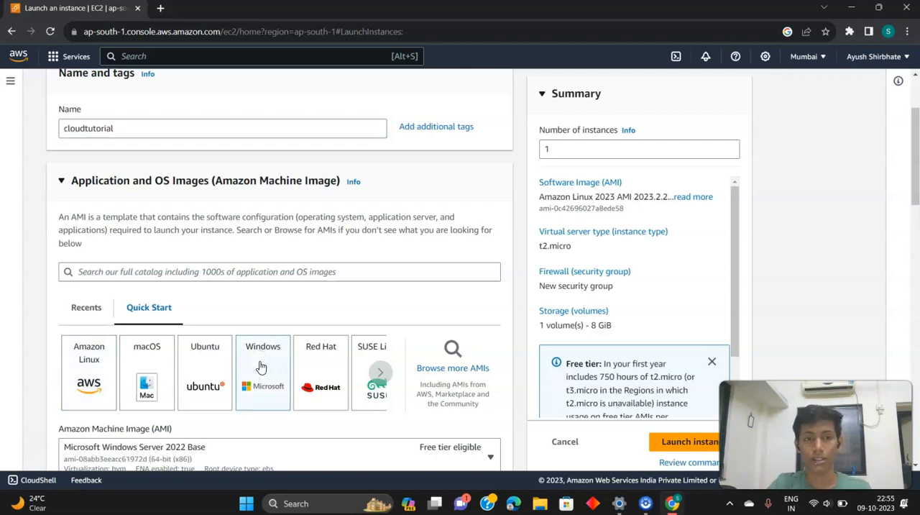
Review the Windows image details and the instance types offered for the new instance
{"action": "scroll", "coordinate": [242, 306], "scroll_direction": "down", "scroll_amount": 3}
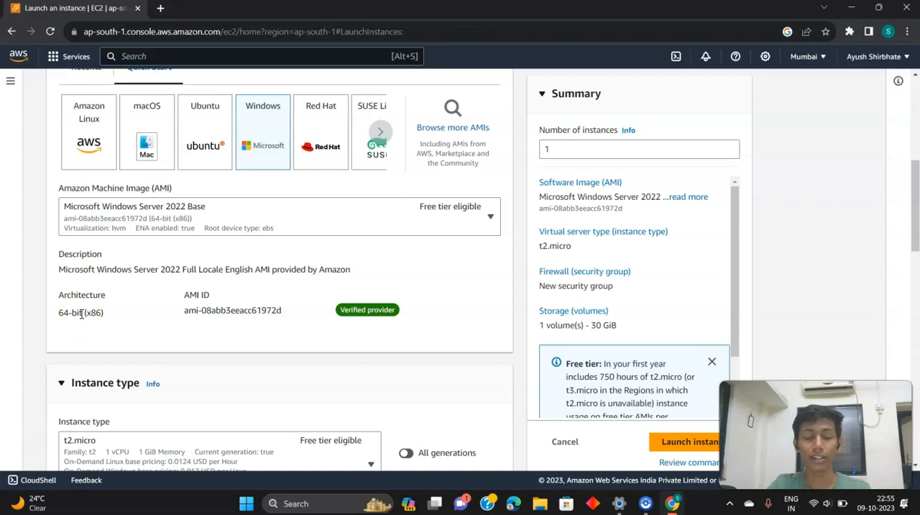
{"action": "scroll", "coordinate": [81, 314], "scroll_direction": "down", "scroll_amount": 3}
{"action": "scroll", "coordinate": [105, 330], "scroll_direction": "down", "scroll_amount": 2}
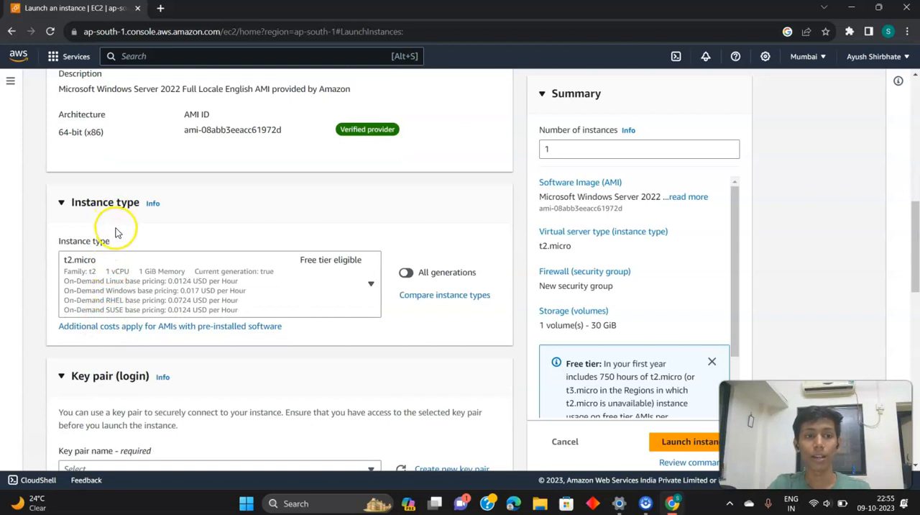
{"action": "left_click", "coordinate": [371, 285]}
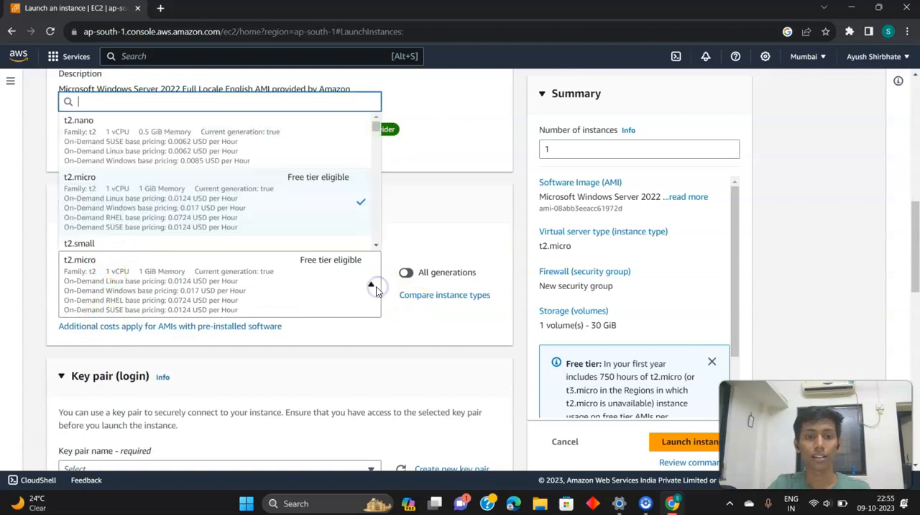
{"action": "left_click", "coordinate": [403, 219]}
Create a new RSA key pair named cloudtutorial_key1 in .pem format for the instance login
{"action": "scroll", "coordinate": [324, 268], "scroll_direction": "down", "scroll_amount": 2}
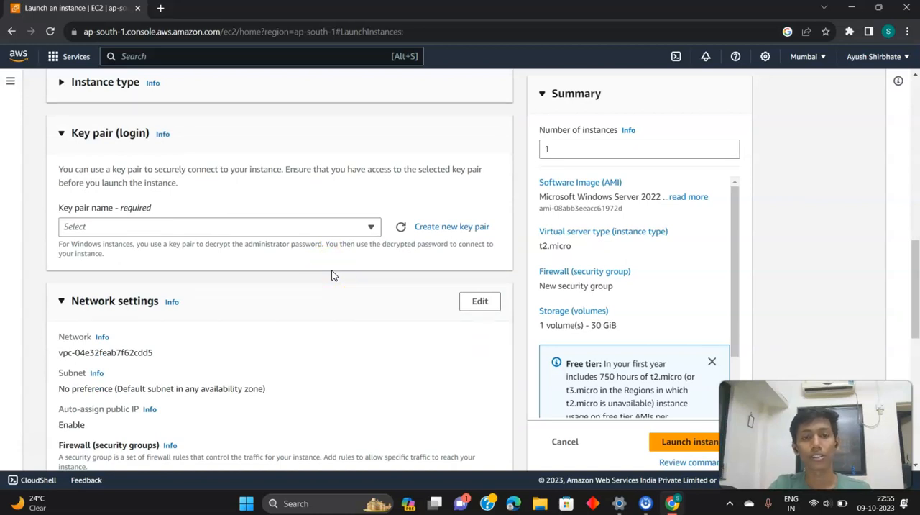
{"action": "left_click", "coordinate": [439, 227]}
{"action": "left_click", "coordinate": [402, 166]}
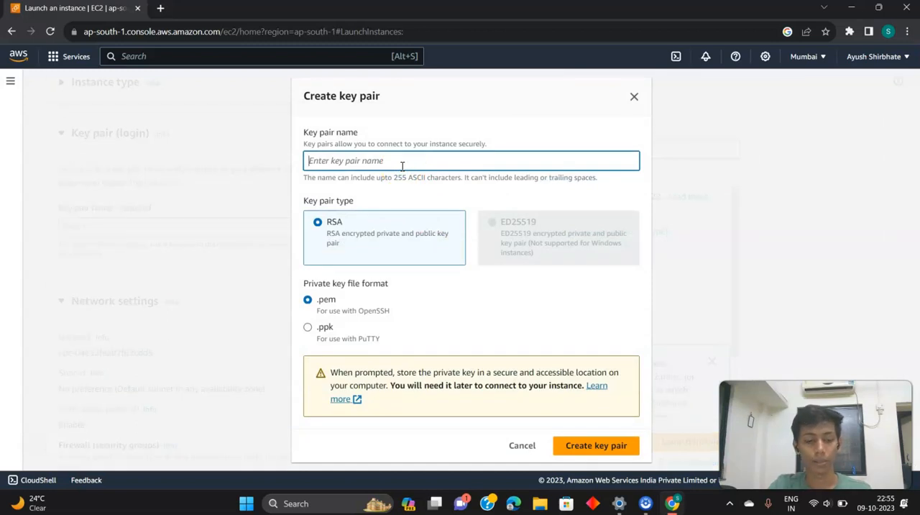
{"action": "type", "text": "cloud"}
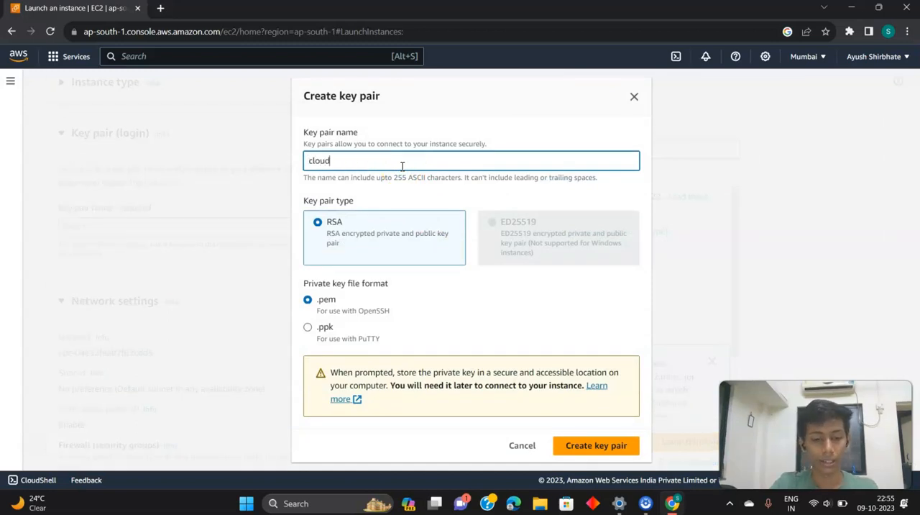
{"action": "type", "text": "tutotr"}
{"action": "key", "text": "BackSpace"}
{"action": "type", "text": "orial_key"}
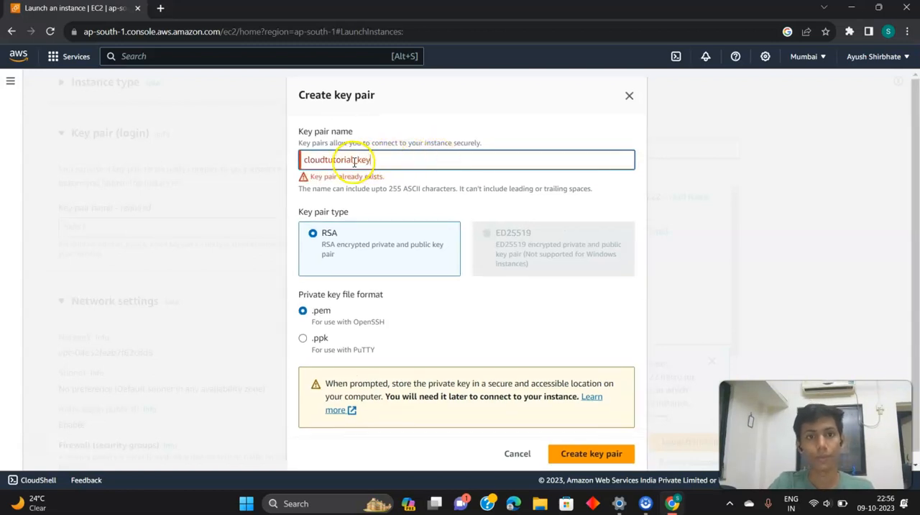
{"action": "type", "text": "1"}
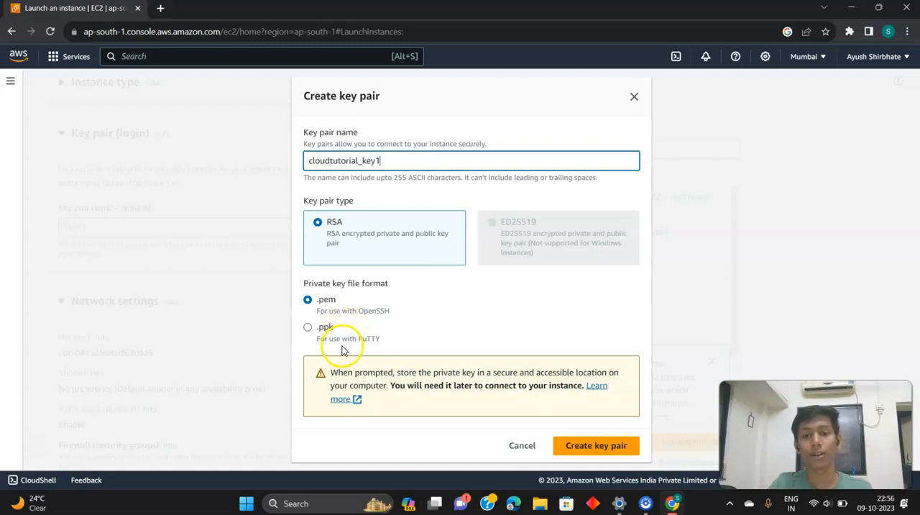
{"action": "left_click", "coordinate": [579, 447]}
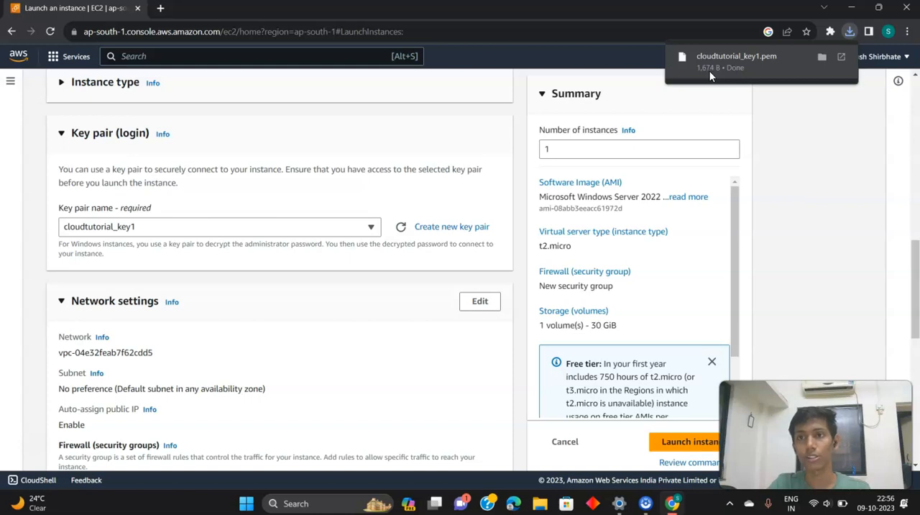
Examine the network, firewall and storage settings of the instance, including the source options for allowed RDP traffic
{"action": "scroll", "coordinate": [345, 230], "scroll_direction": "down", "scroll_amount": 2}
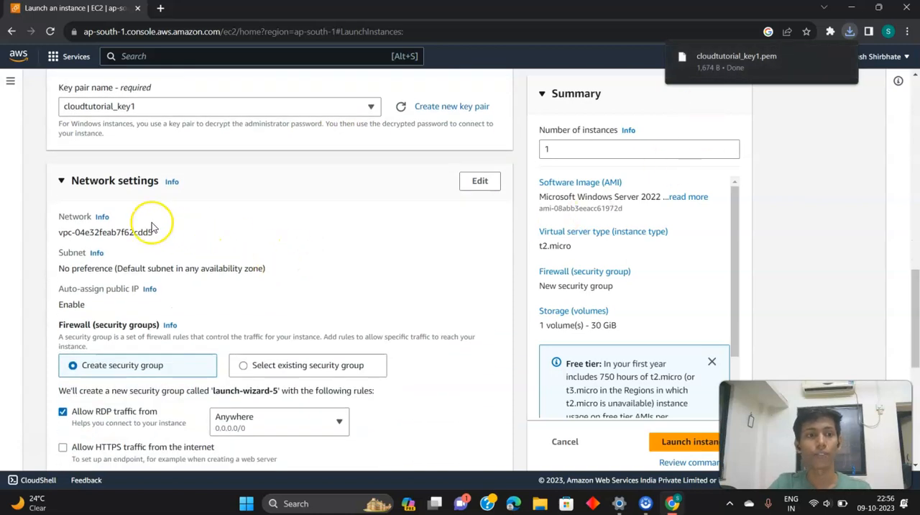
{"action": "scroll", "coordinate": [120, 206], "scroll_direction": "down", "scroll_amount": 1}
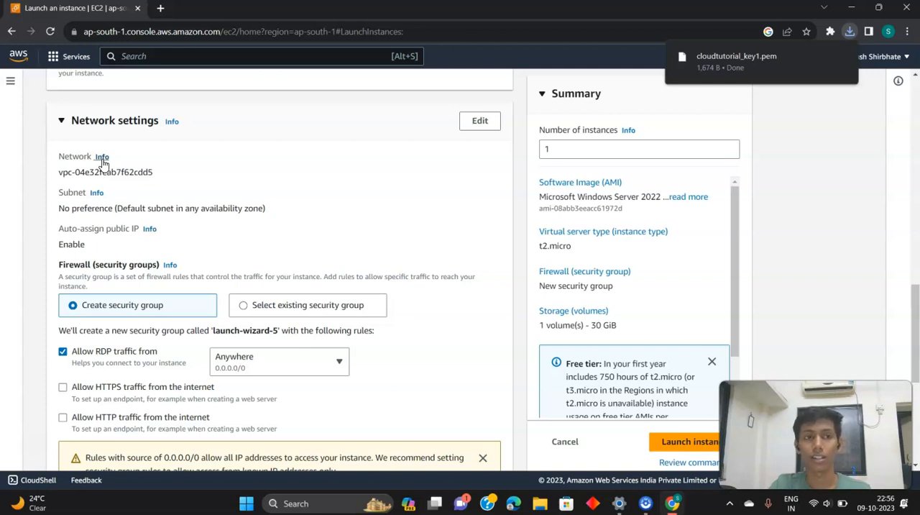
{"action": "scroll", "coordinate": [108, 172], "scroll_direction": "down", "scroll_amount": 1}
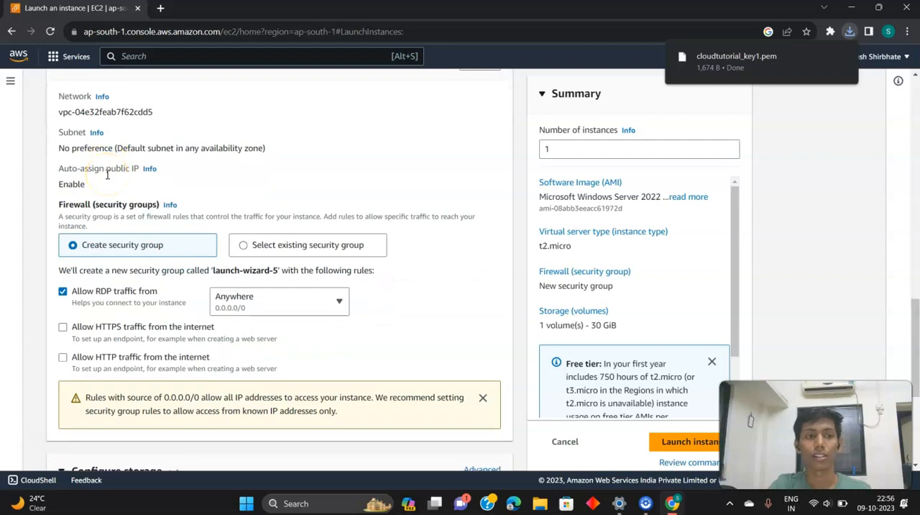
{"action": "scroll", "coordinate": [107, 174], "scroll_direction": "up", "scroll_amount": 1}
{"action": "scroll", "coordinate": [107, 174], "scroll_direction": "down", "scroll_amount": 2}
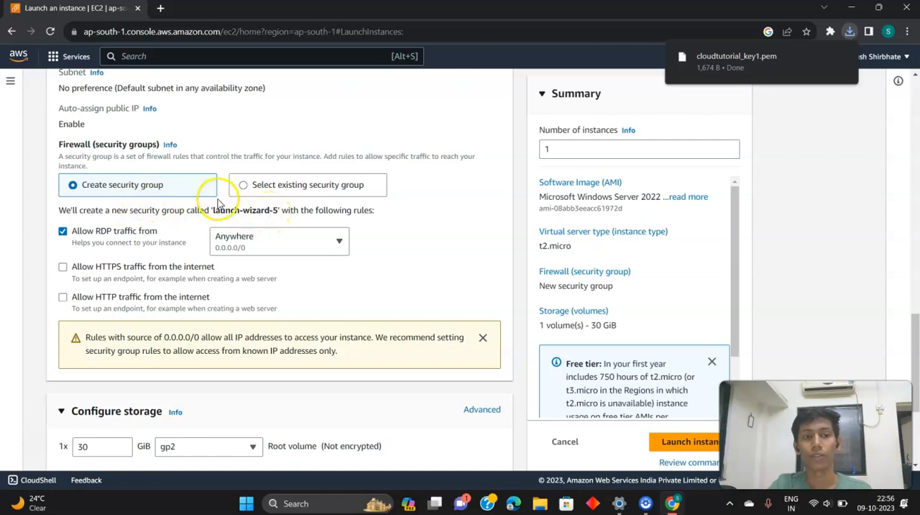
{"action": "scroll", "coordinate": [191, 214], "scroll_direction": "down", "scroll_amount": 1}
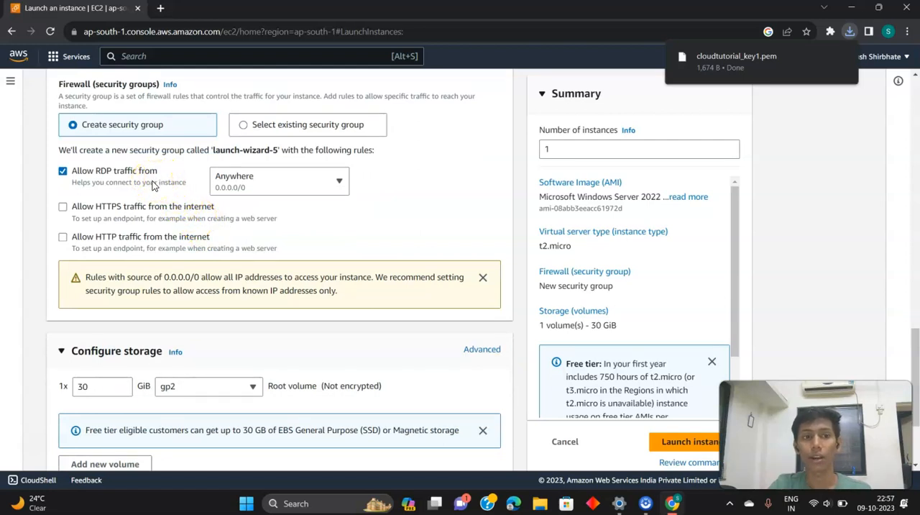
{"action": "left_click", "coordinate": [333, 184]}
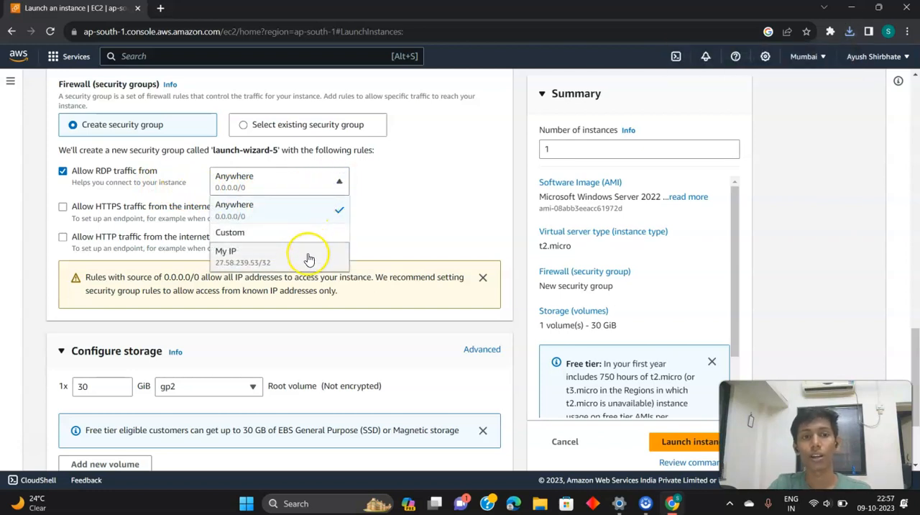
{"action": "left_click", "coordinate": [339, 183]}
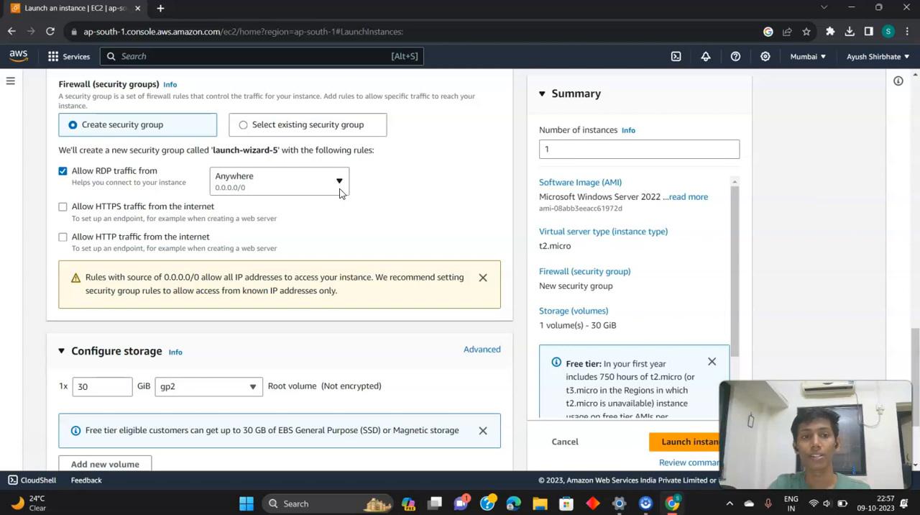
{"action": "scroll", "coordinate": [297, 239], "scroll_direction": "down", "scroll_amount": 1}
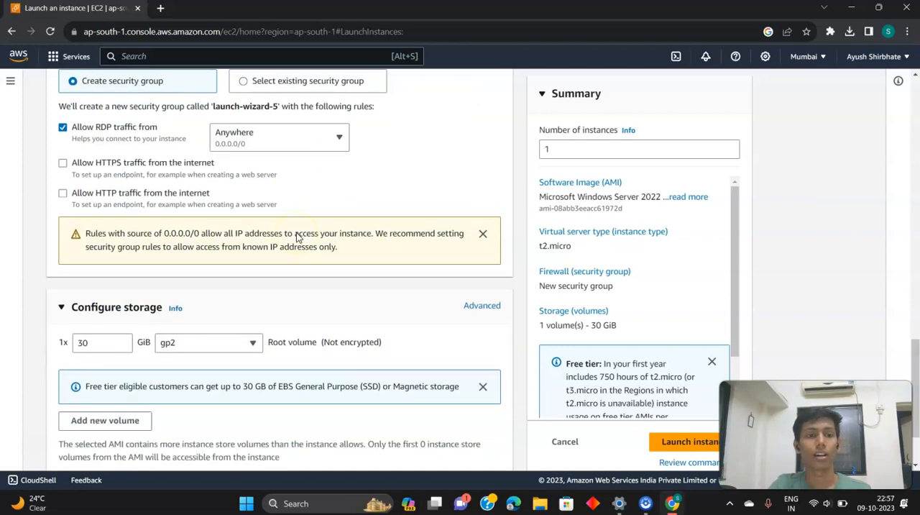
{"action": "scroll", "coordinate": [297, 238], "scroll_direction": "down", "scroll_amount": 1}
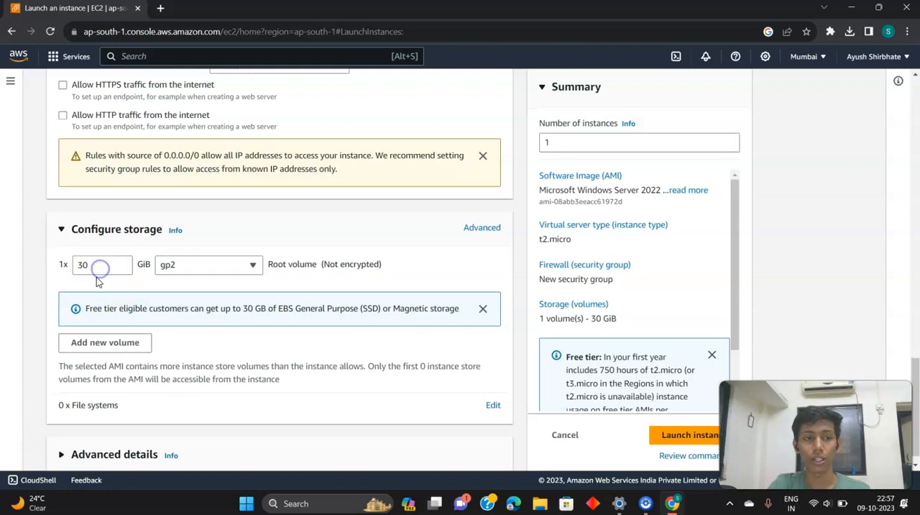
Check the root volume size, number of instances and free tier details in the summary, and launch the instance
{"action": "scroll", "coordinate": [97, 284], "scroll_direction": "down", "scroll_amount": 1}
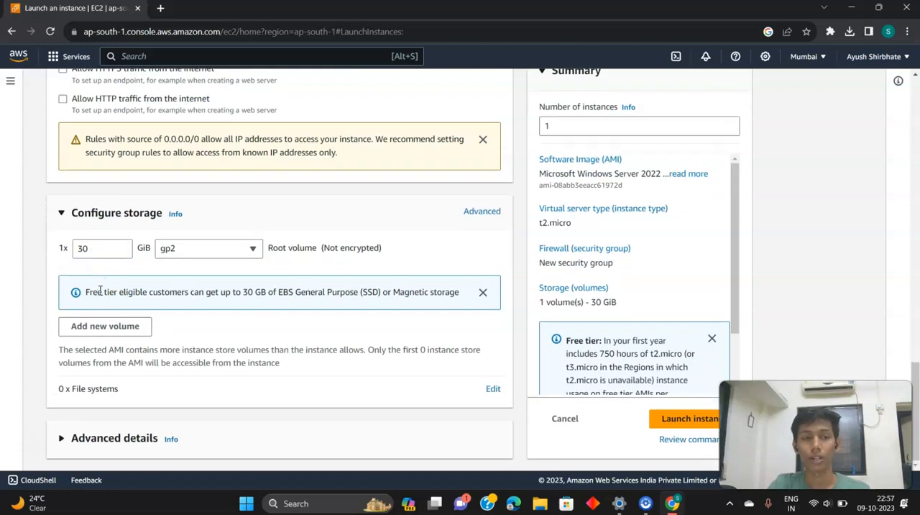
{"action": "left_click", "coordinate": [83, 250]}
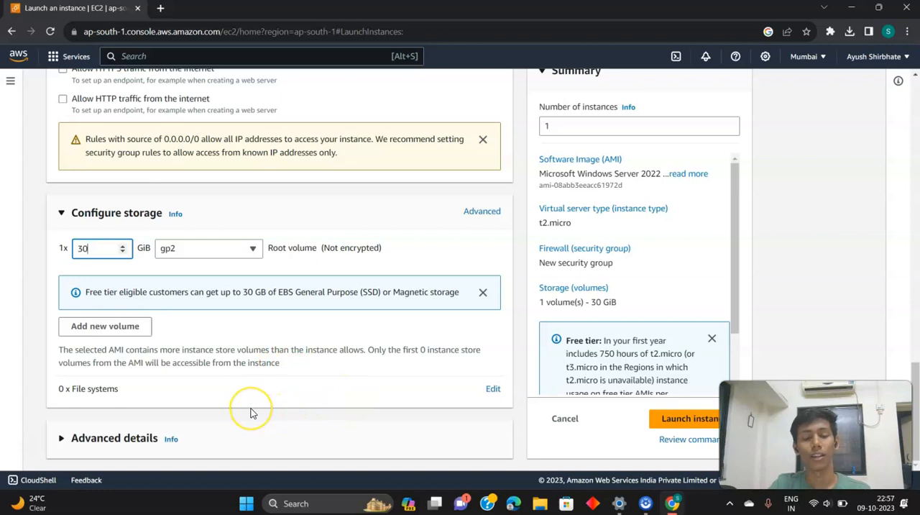
{"action": "scroll", "coordinate": [252, 413], "scroll_direction": "up", "scroll_amount": 5}
{"action": "left_click", "coordinate": [538, 309]}
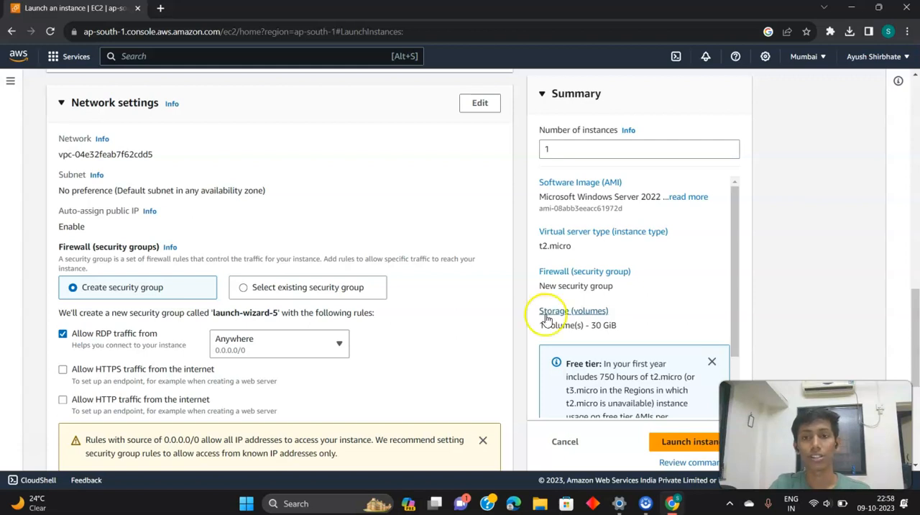
{"action": "left_click", "coordinate": [561, 158]}
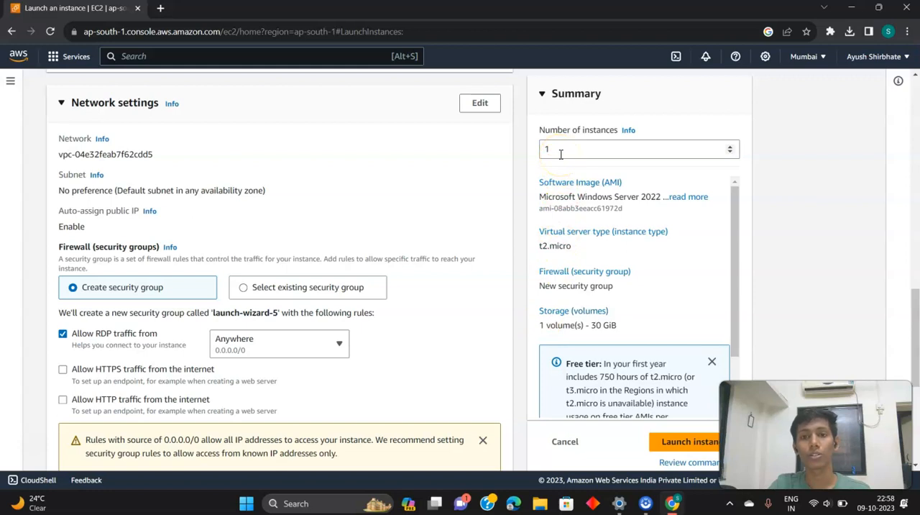
{"action": "scroll", "coordinate": [601, 263], "scroll_direction": "down", "scroll_amount": 5}
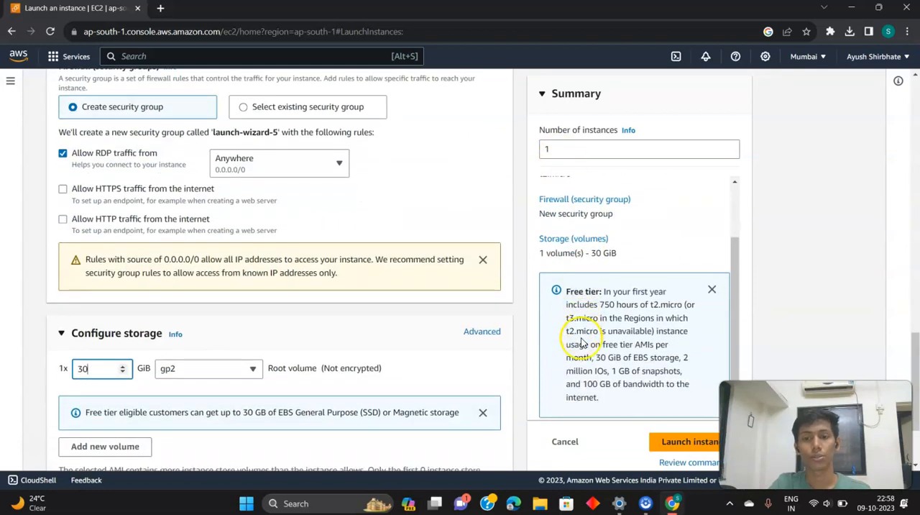
{"action": "left_click", "coordinate": [670, 447]}
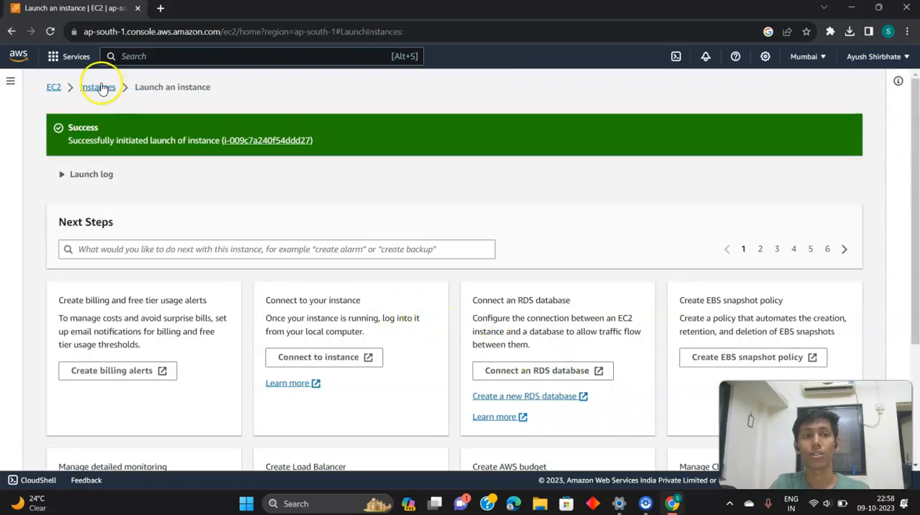
List all EC2 instances without the running-state filter and refresh the list to update the new instance's state
{"action": "left_click", "coordinate": [54, 87]}
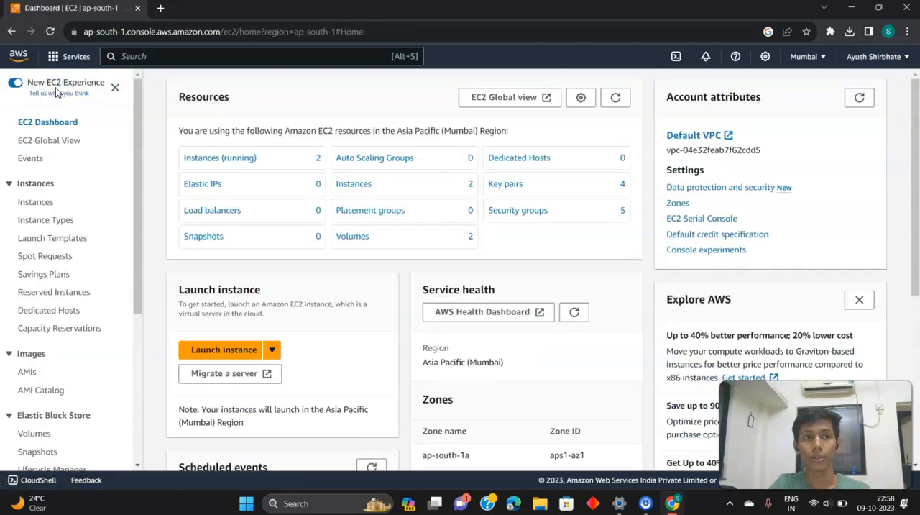
{"action": "left_click", "coordinate": [216, 159]}
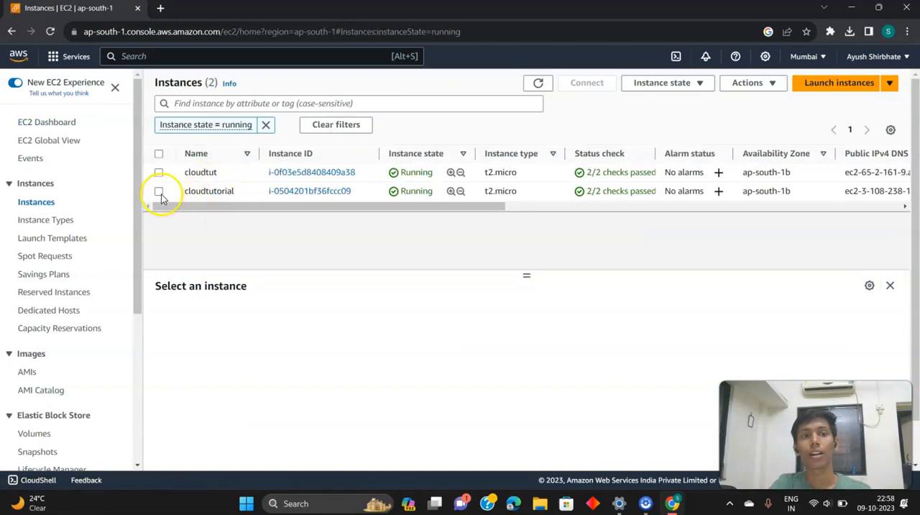
{"action": "left_click", "coordinate": [265, 125]}
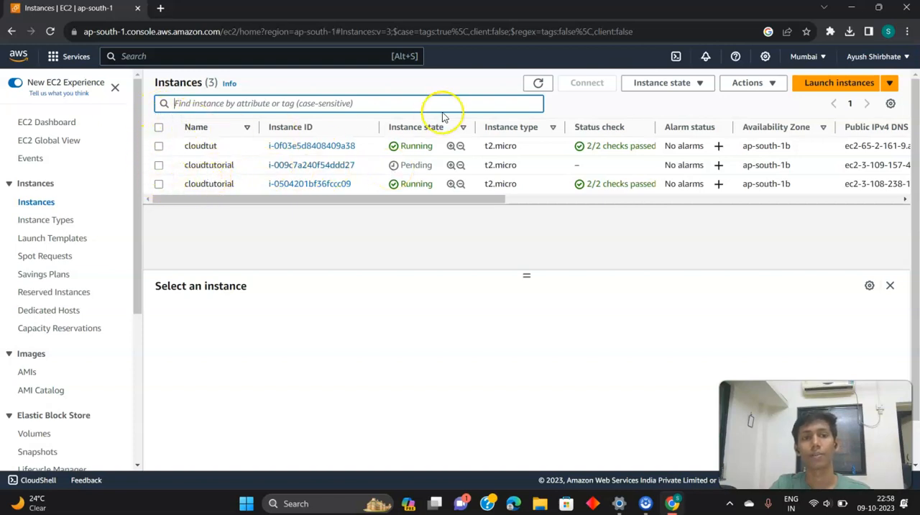
{"action": "left_click", "coordinate": [541, 84]}
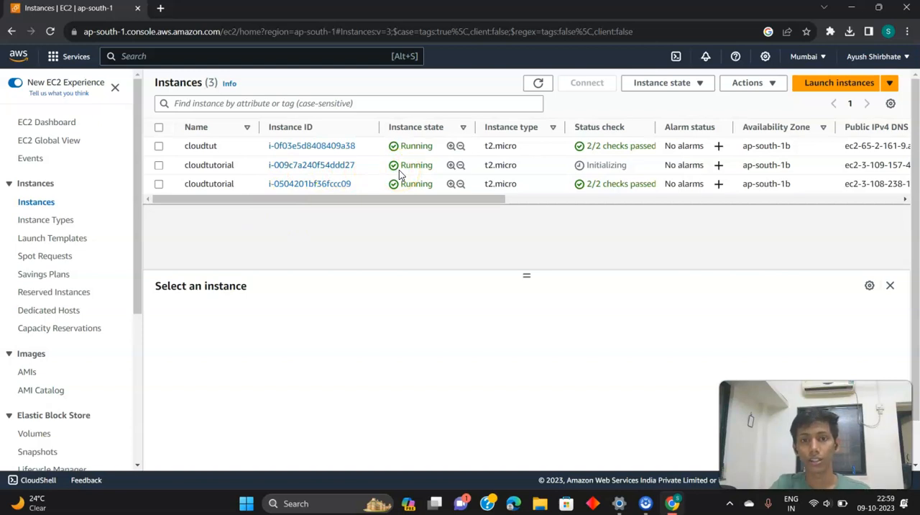
Download the remote desktop file for the newly launched cloudtutorial instance and try to get its Windows password
{"action": "left_click", "coordinate": [159, 165]}
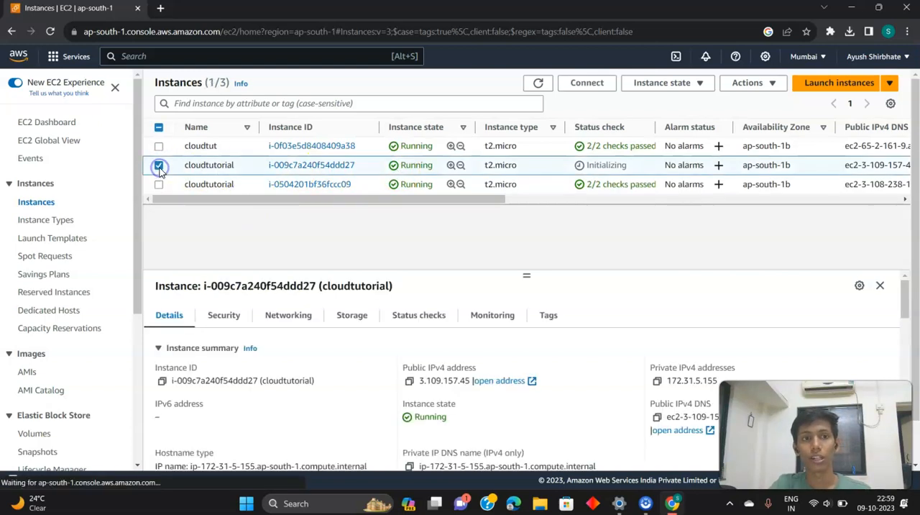
{"action": "left_click", "coordinate": [586, 94]}
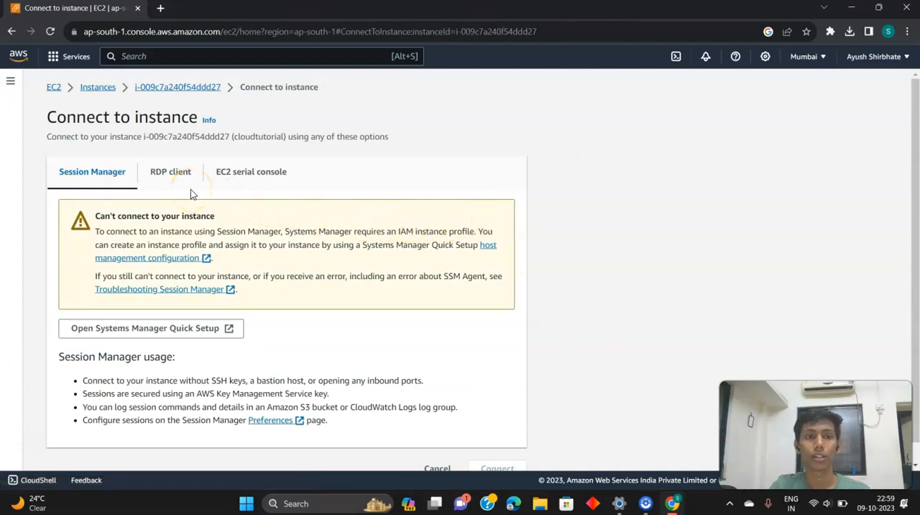
{"action": "left_click", "coordinate": [183, 181]}
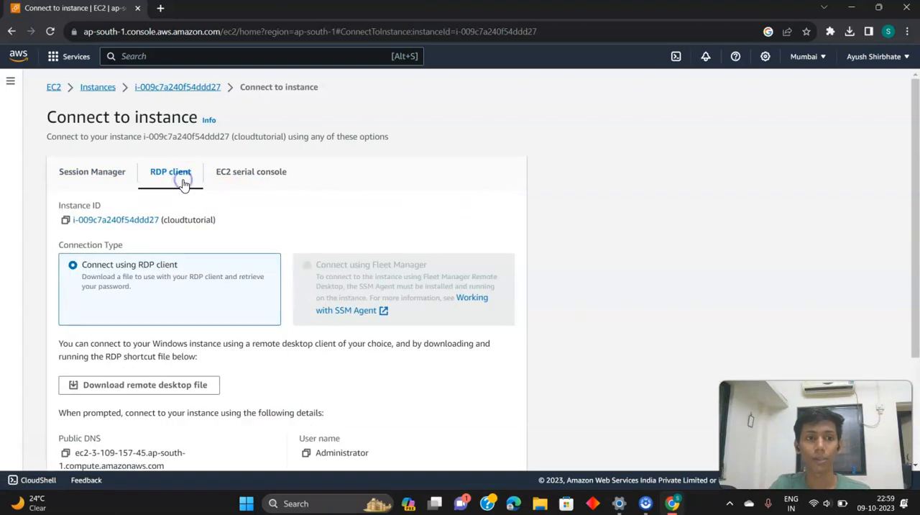
{"action": "scroll", "coordinate": [169, 199], "scroll_direction": "down", "scroll_amount": 2}
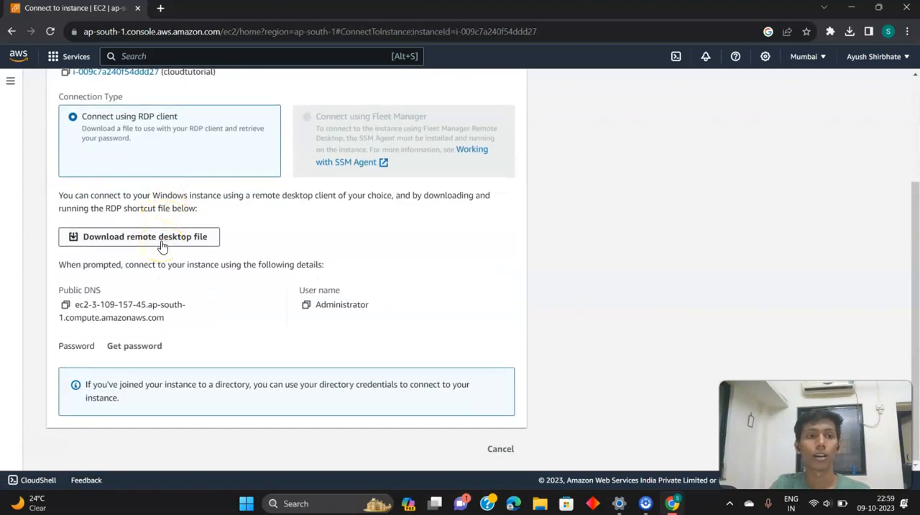
{"action": "left_click", "coordinate": [162, 242]}
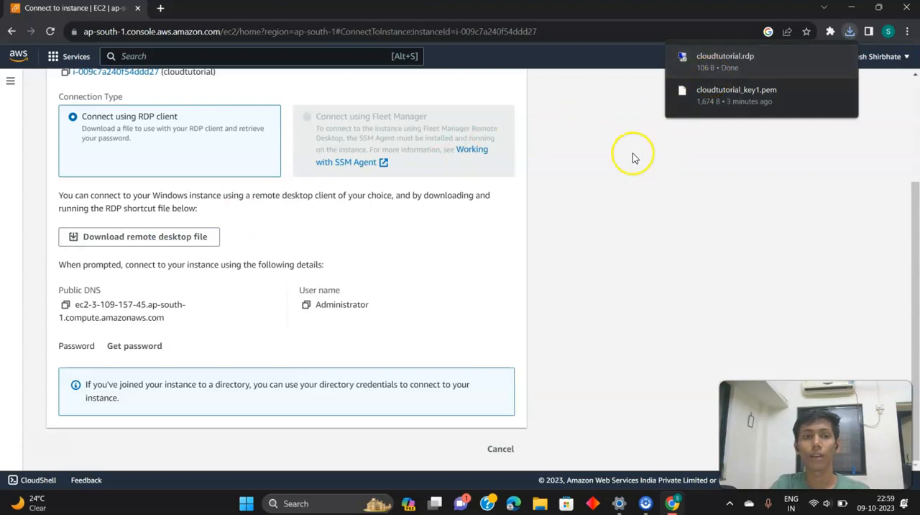
{"action": "left_click", "coordinate": [155, 354]}
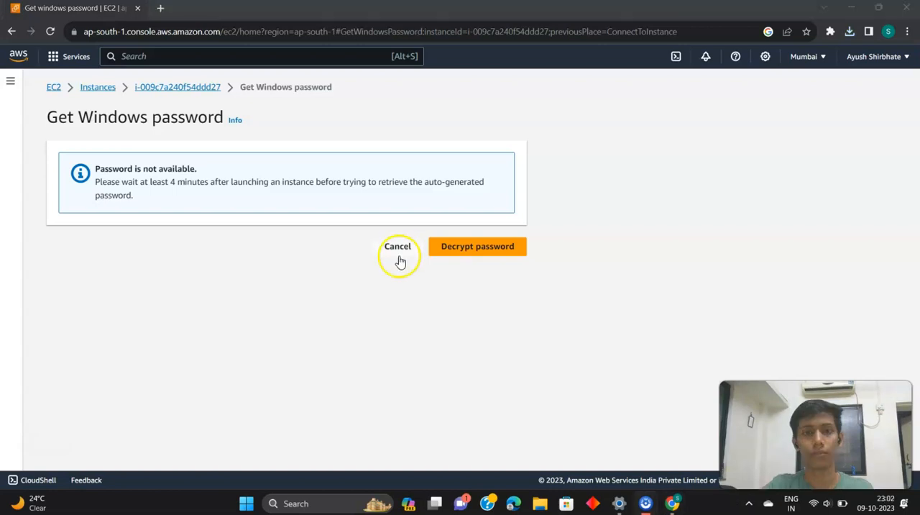
{"action": "left_click", "coordinate": [397, 246]}
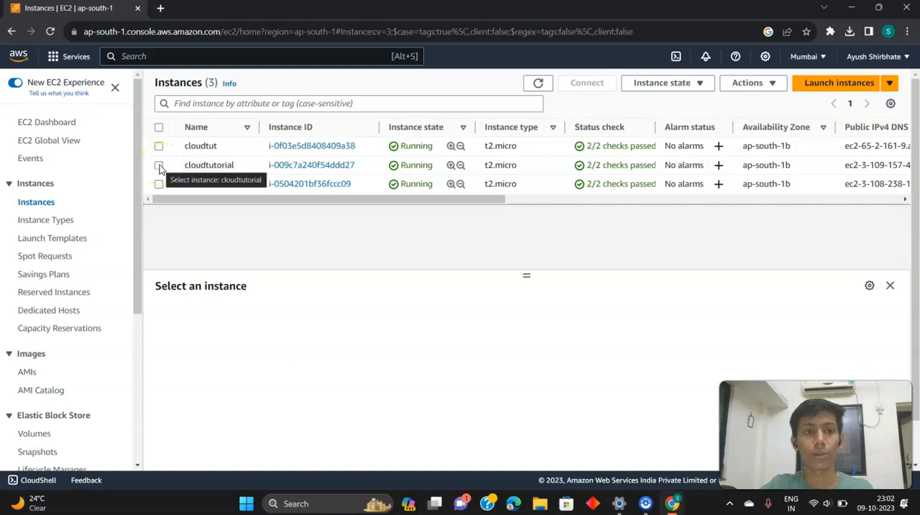
Open the Windows password retrieval for the newly launched cloudtutorial instance from its RDP client connection options
{"action": "left_click", "coordinate": [158, 166]}
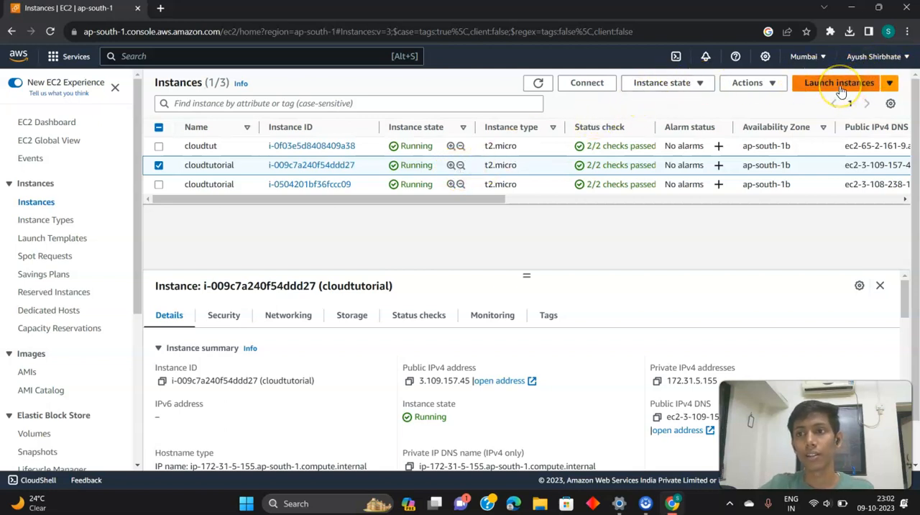
{"action": "left_click", "coordinate": [591, 85]}
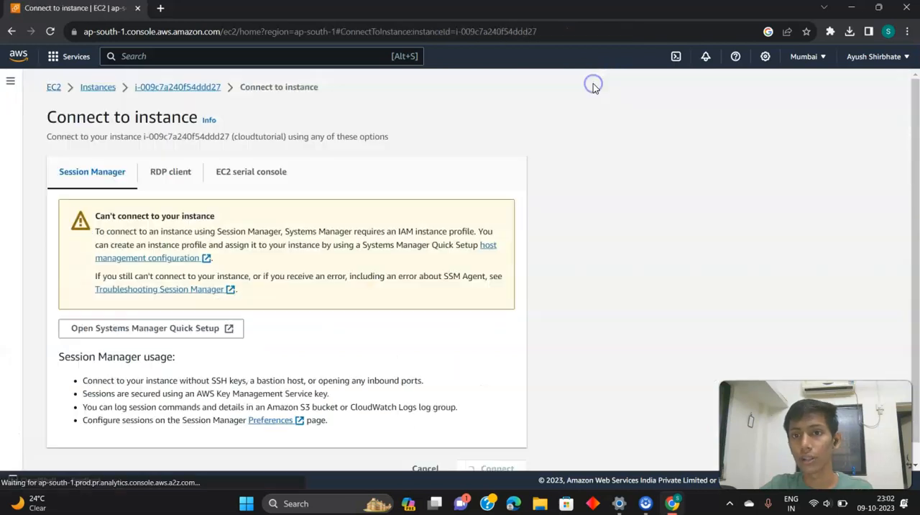
{"action": "left_click", "coordinate": [169, 173]}
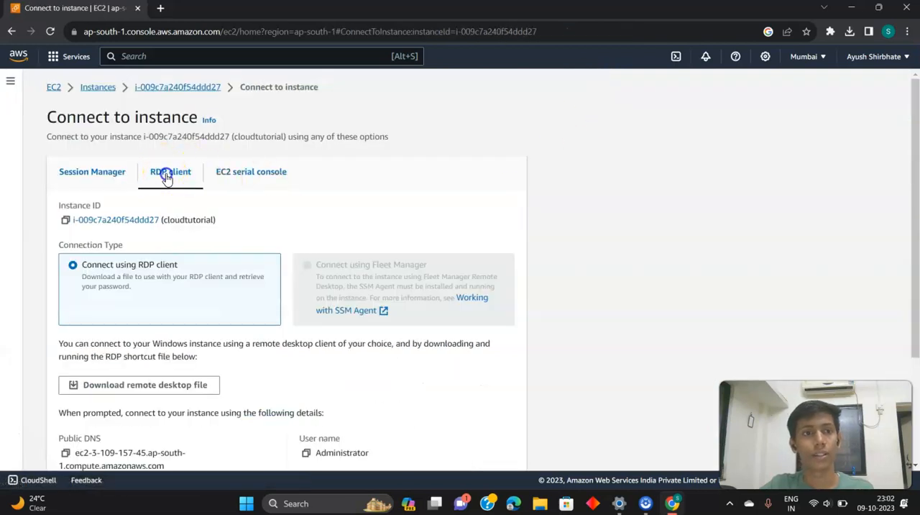
{"action": "scroll", "coordinate": [151, 281], "scroll_direction": "down", "scroll_amount": 3}
{"action": "left_click", "coordinate": [136, 349]}
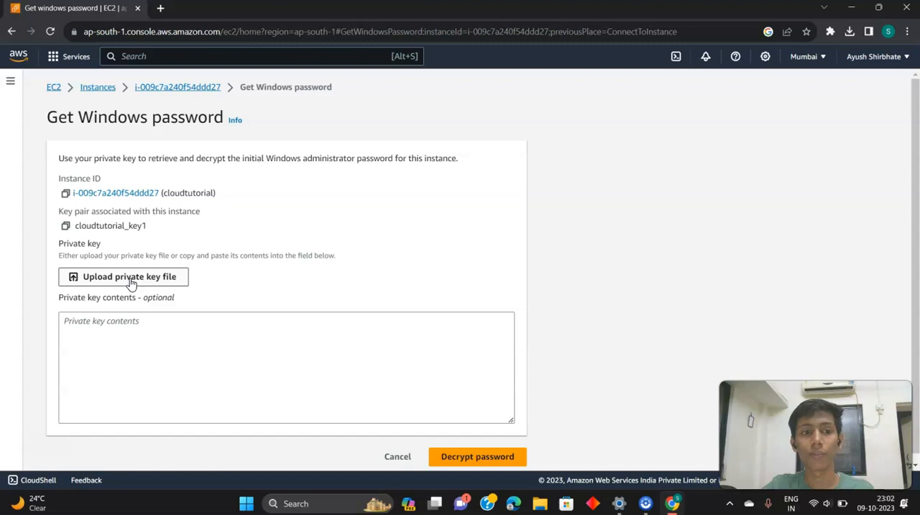
Upload cloudtutorial_key1.pem from Downloads as the private key and decrypt the Windows administrator password
{"action": "left_click", "coordinate": [130, 279]}
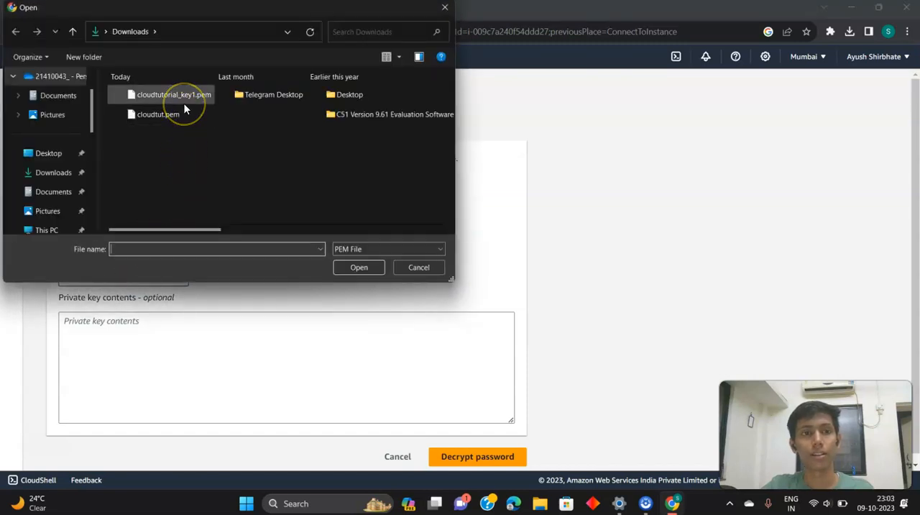
{"action": "left_click", "coordinate": [183, 104]}
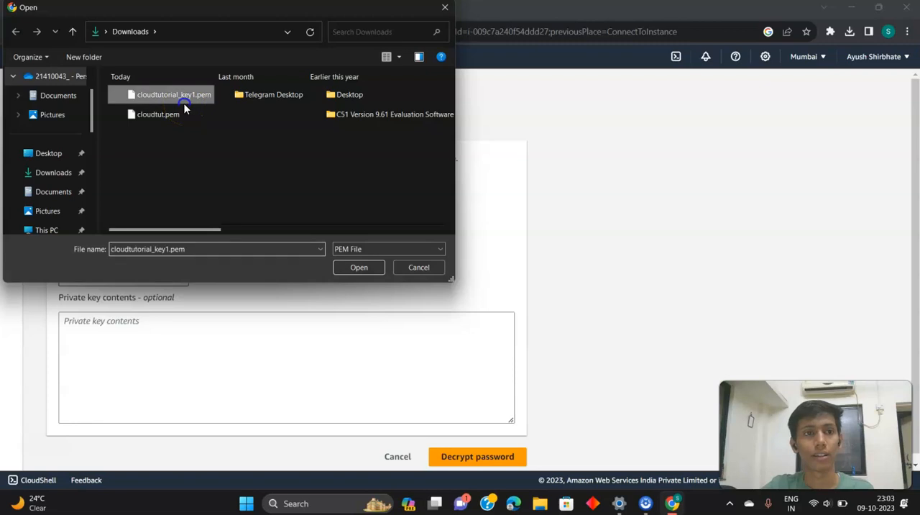
{"action": "left_click", "coordinate": [359, 267]}
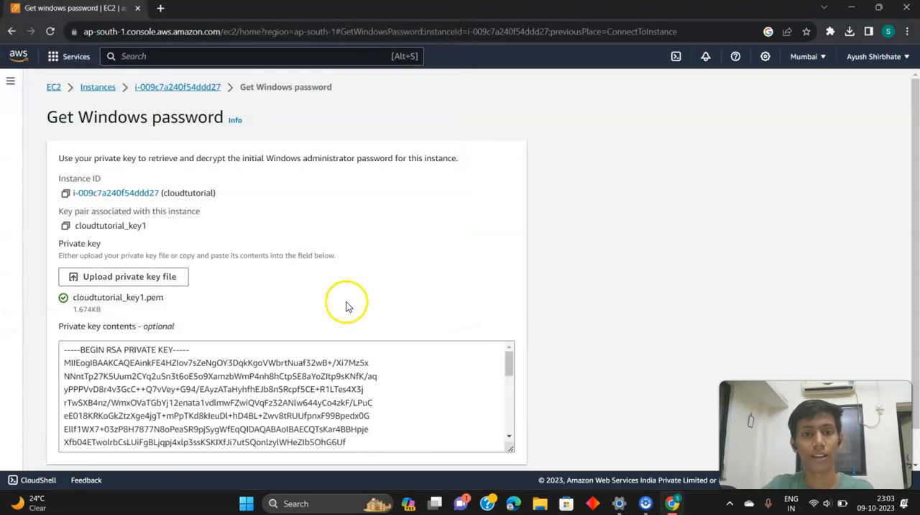
{"action": "scroll", "coordinate": [345, 304], "scroll_direction": "down", "scroll_amount": 1}
{"action": "scroll", "coordinate": [315, 355], "scroll_direction": "down", "scroll_amount": 1}
{"action": "scroll", "coordinate": [315, 355], "scroll_direction": "down", "scroll_amount": 2}
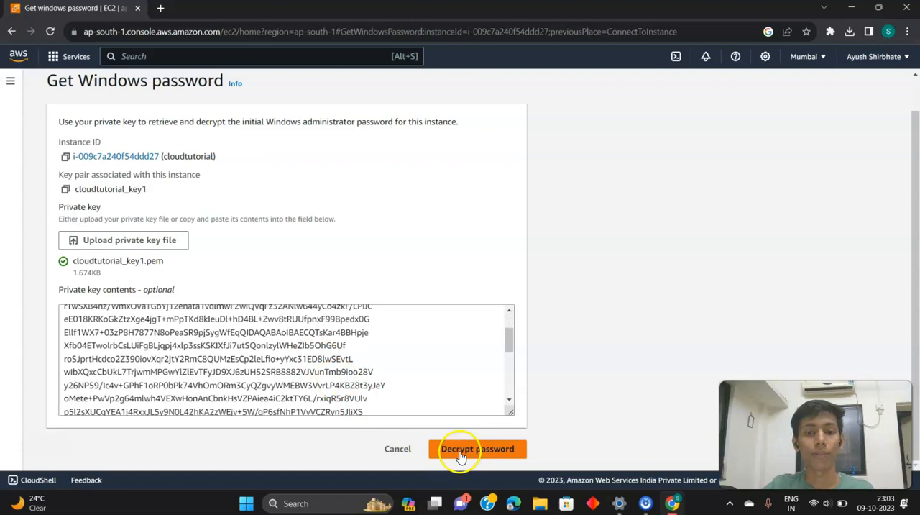
{"action": "left_click", "coordinate": [456, 449]}
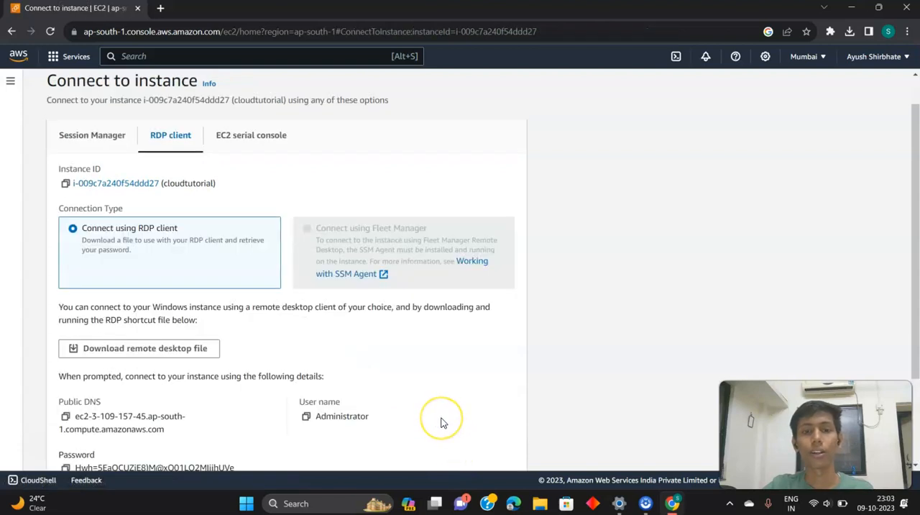
Copy the decrypted administrator password from the instance's RDP connection details
{"action": "scroll", "coordinate": [444, 423], "scroll_direction": "down", "scroll_amount": 2}
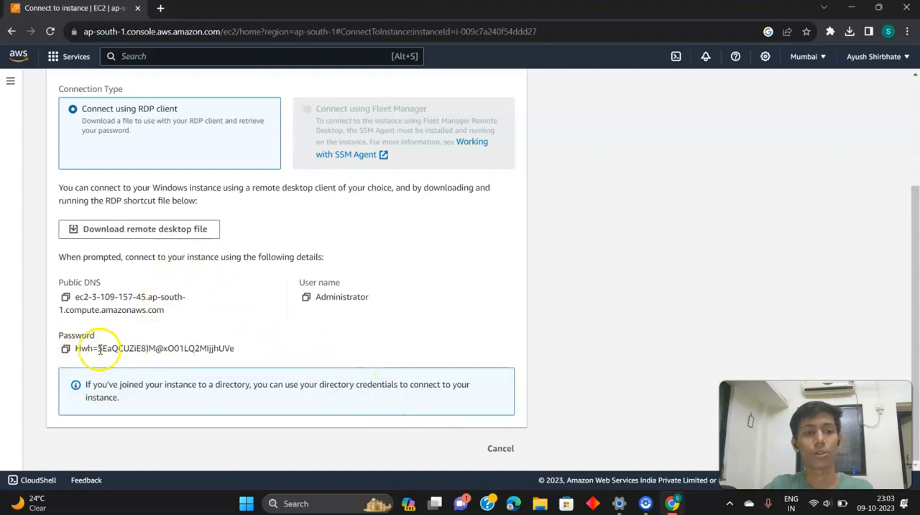
{"action": "left_click", "coordinate": [65, 353]}
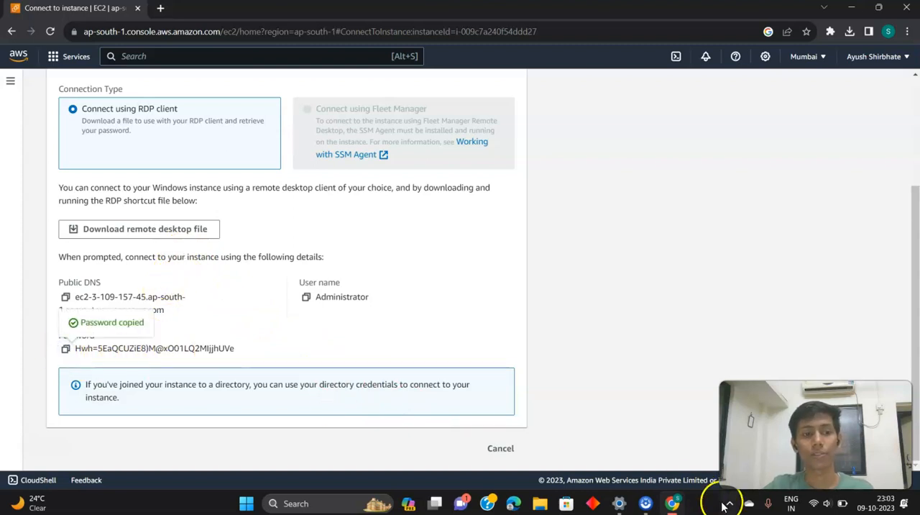
{"action": "mouse_move", "coordinate": [649, 507]}
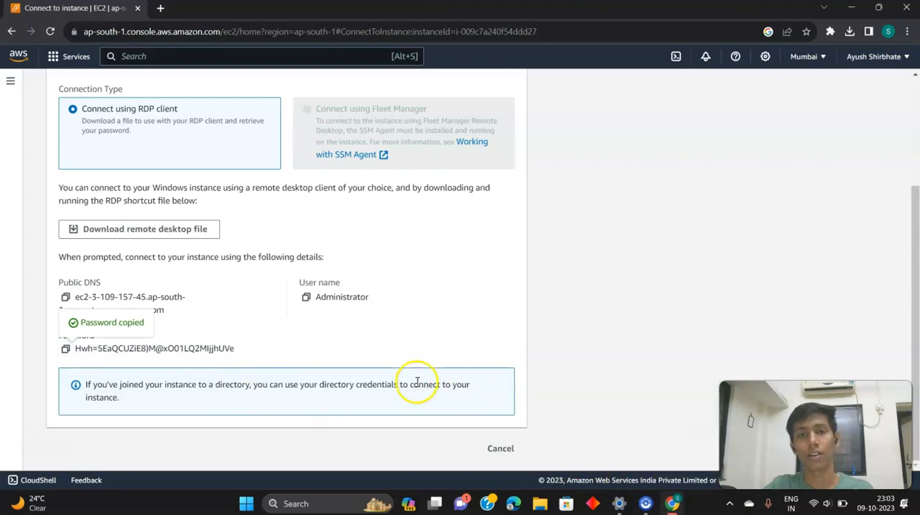
Open the most recently downloaded cloudtutorial.rdp file and start the remote desktop connection
{"action": "scroll", "coordinate": [417, 384], "scroll_direction": "up", "scroll_amount": 2}
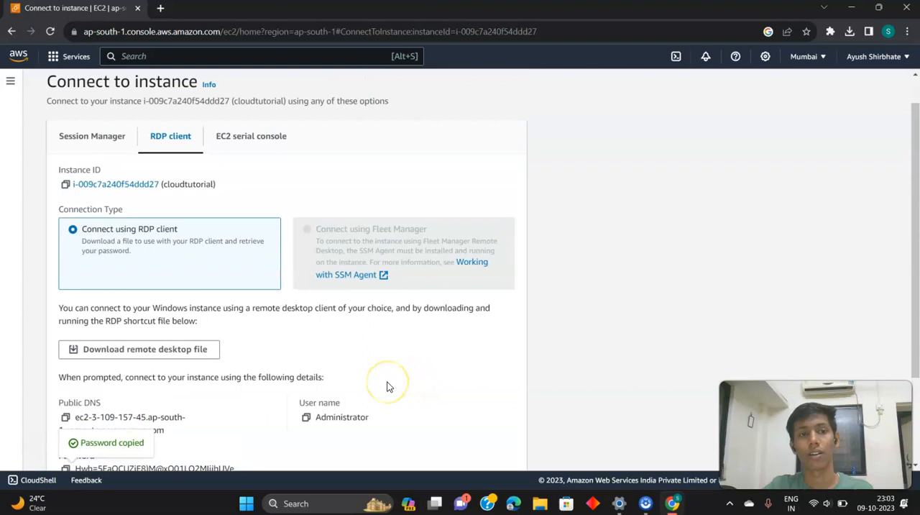
{"action": "scroll", "coordinate": [386, 387], "scroll_direction": "up", "scroll_amount": 1}
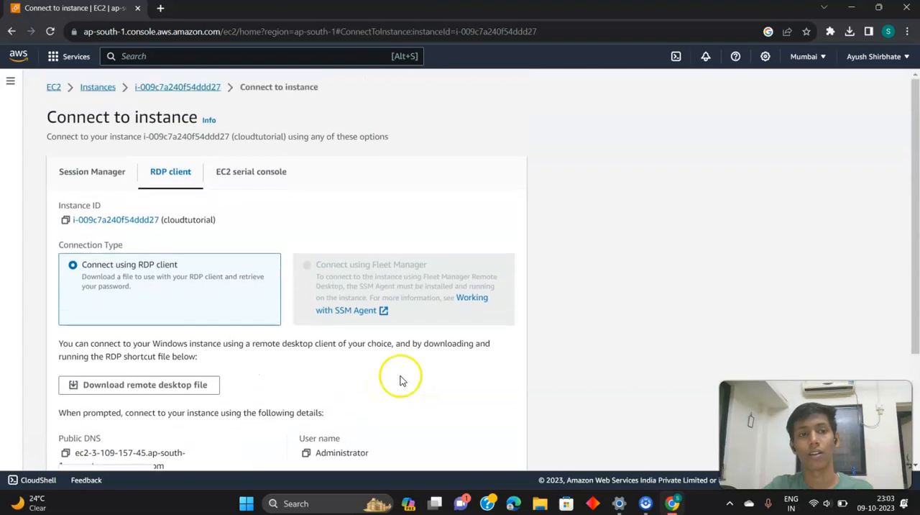
{"action": "left_click", "coordinate": [848, 31]}
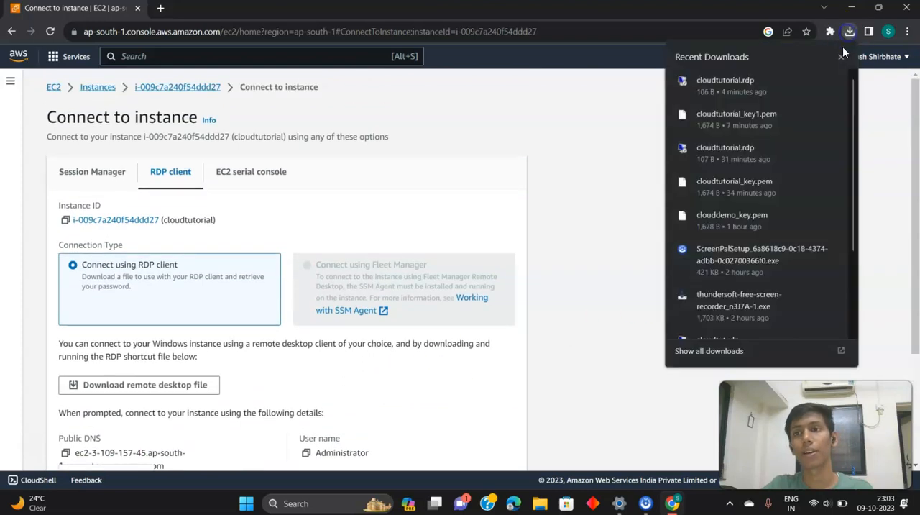
{"action": "left_click", "coordinate": [759, 90]}
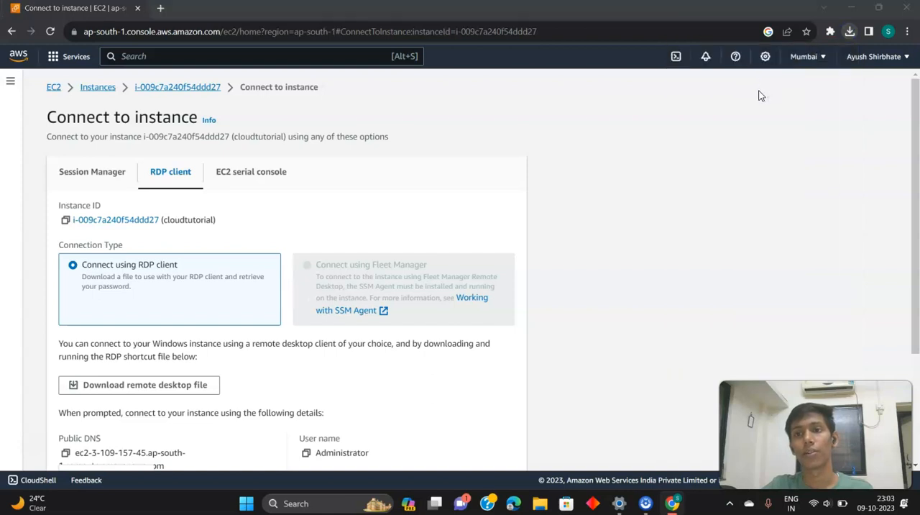
{"action": "left_click", "coordinate": [550, 312]}
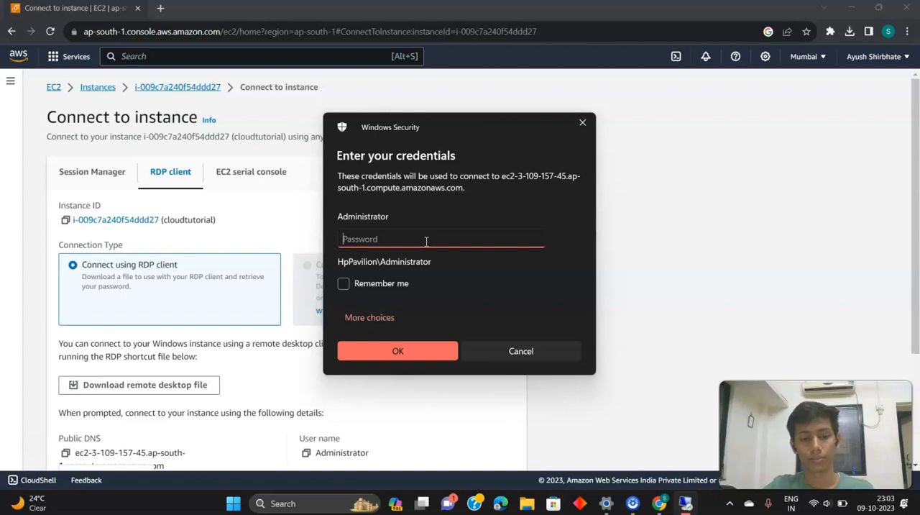
Paste the Administrator account password, submit the credentials and accept the untrusted certificate to connect to the virtual machine
{"action": "key", "text": "ctrl+v"}
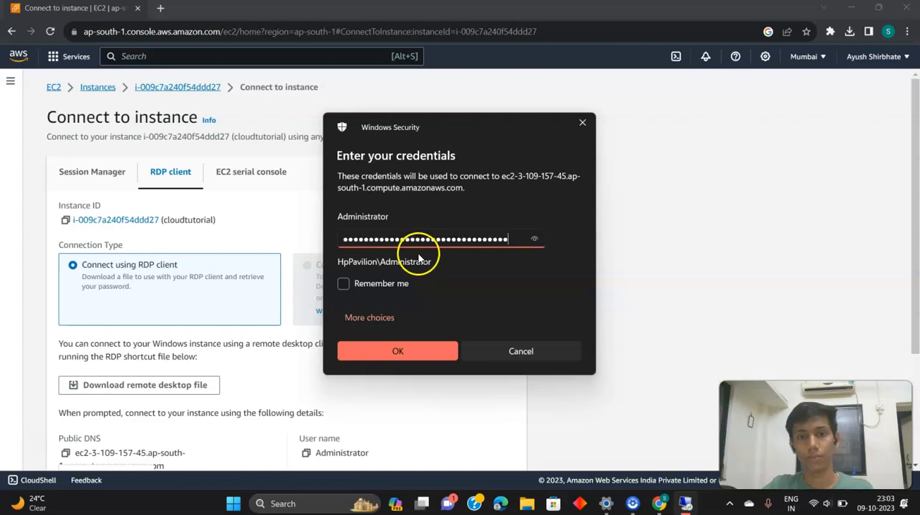
{"action": "left_click", "coordinate": [344, 284]}
{"action": "left_click", "coordinate": [344, 283]}
{"action": "left_click", "coordinate": [390, 351]}
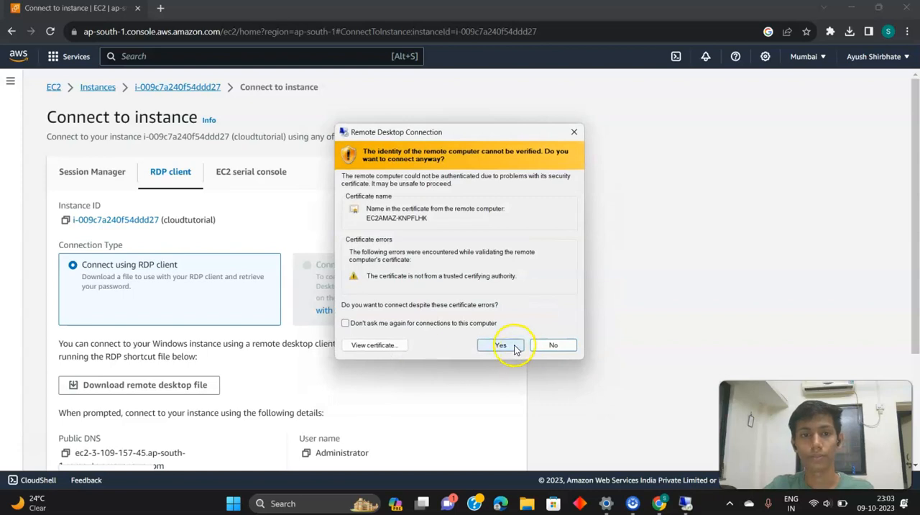
{"action": "left_click", "coordinate": [501, 345]}
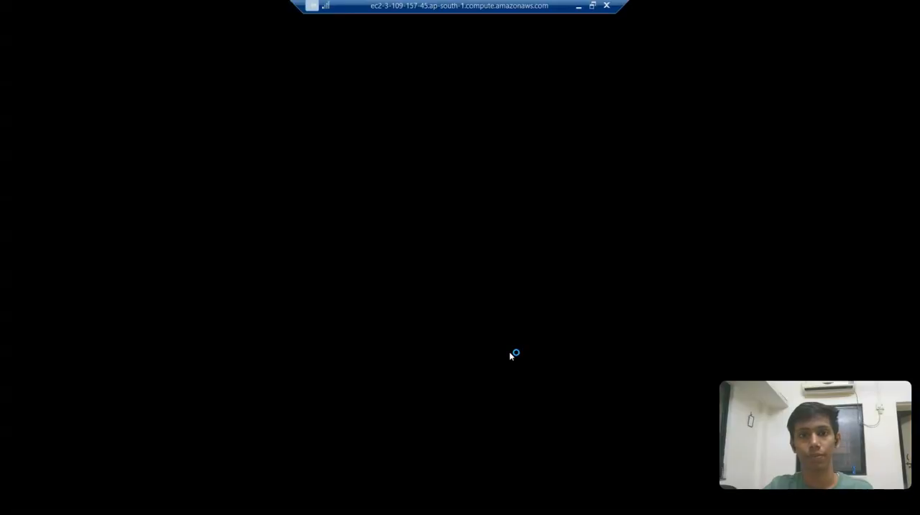
{"action": "left_click", "coordinate": [511, 357]}
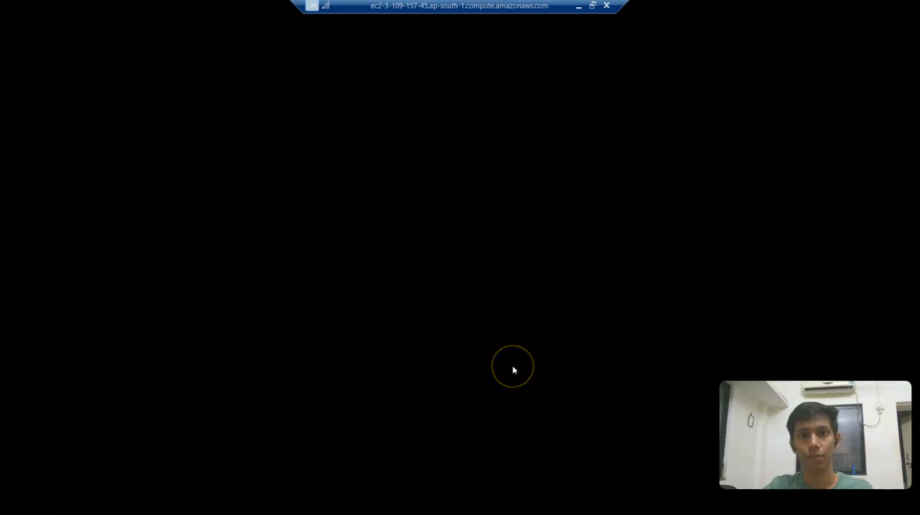